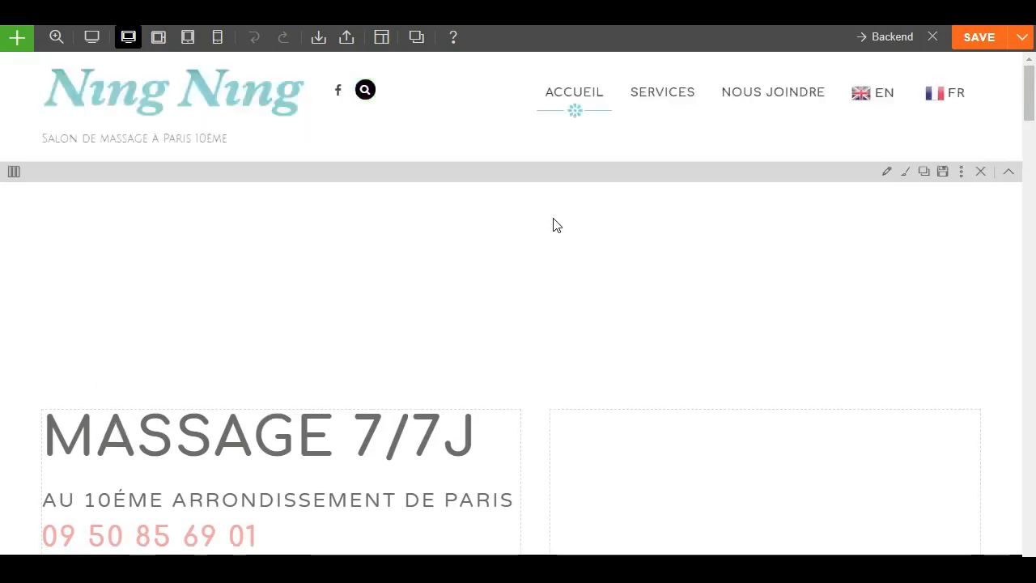
Change "7/7j" to "7J/7J" in the MASSAGE heading's text module and apply the edit.
{"action": "scroll", "coordinate": [555, 224], "scroll_direction": "up", "scroll_amount": 2}
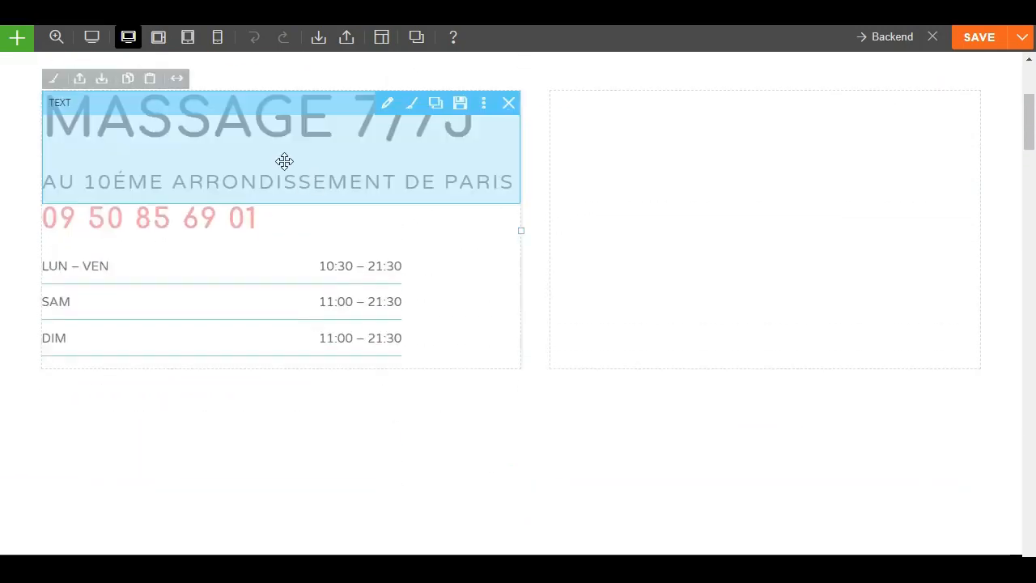
{"action": "double_click", "coordinate": [285, 162]}
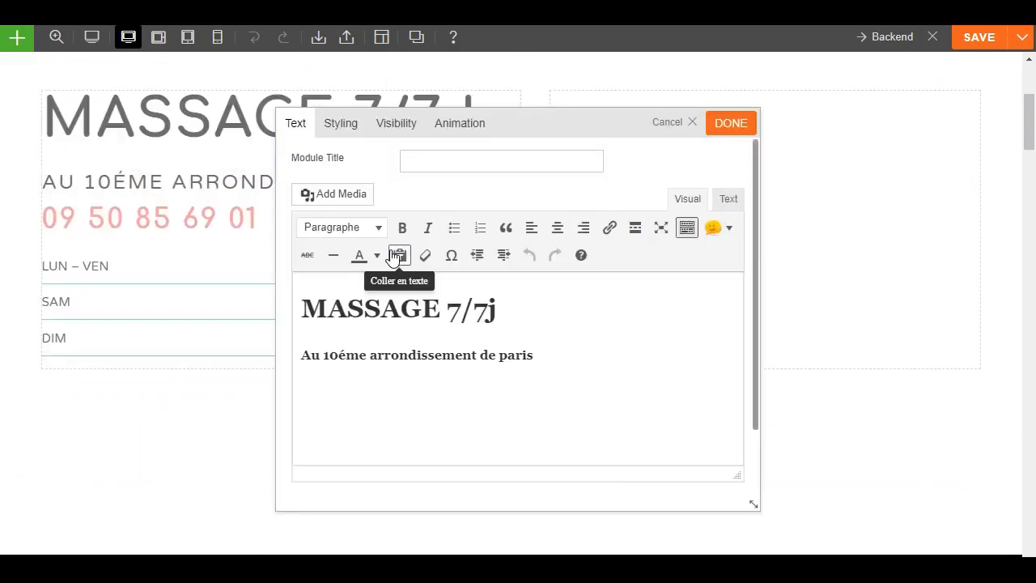
{"action": "left_click_drag", "start_coordinate": [499, 311], "coordinate": [445, 311]}
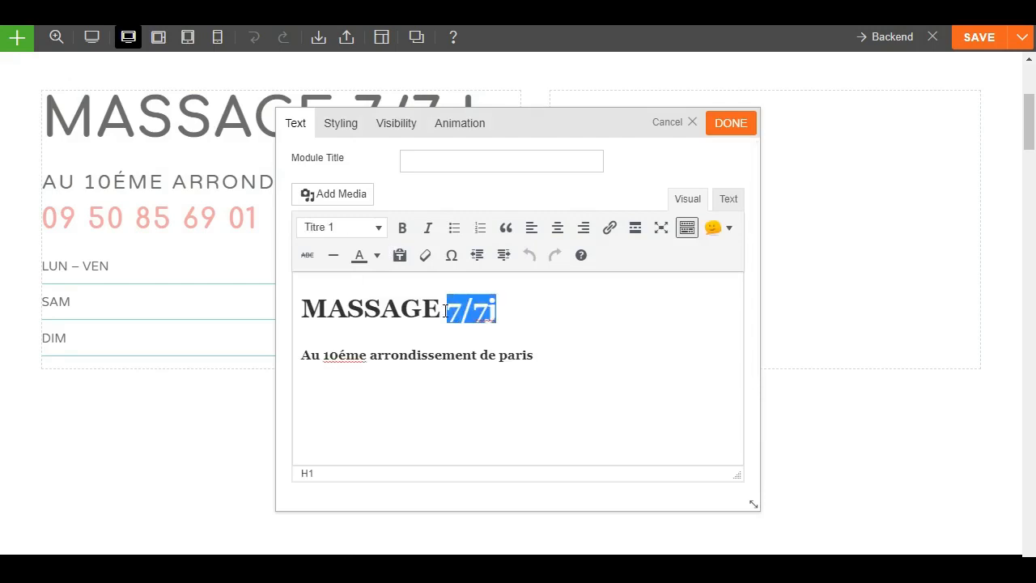
{"action": "type", "text": "7"}
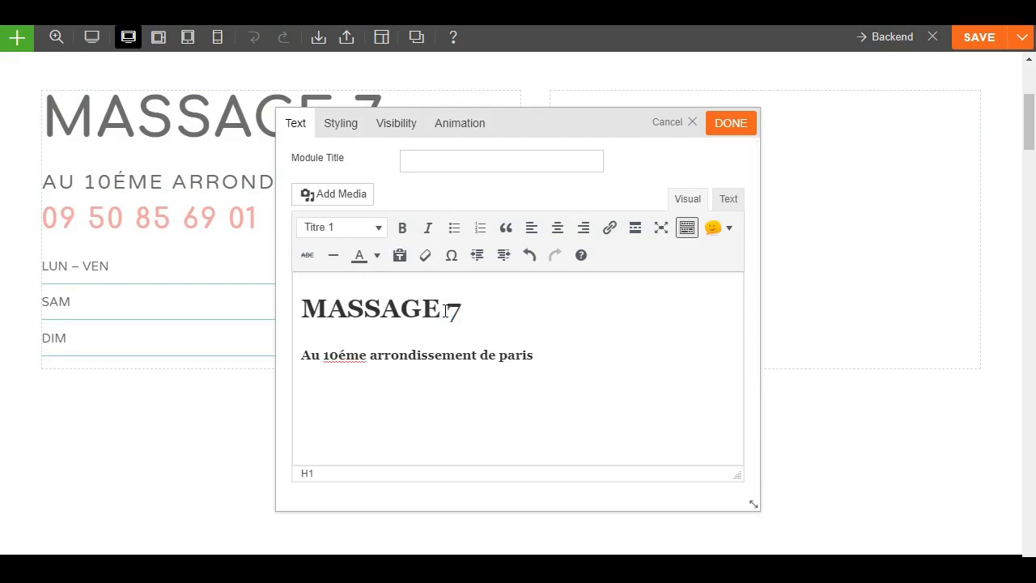
{"action": "type", "text": "/J/7"}
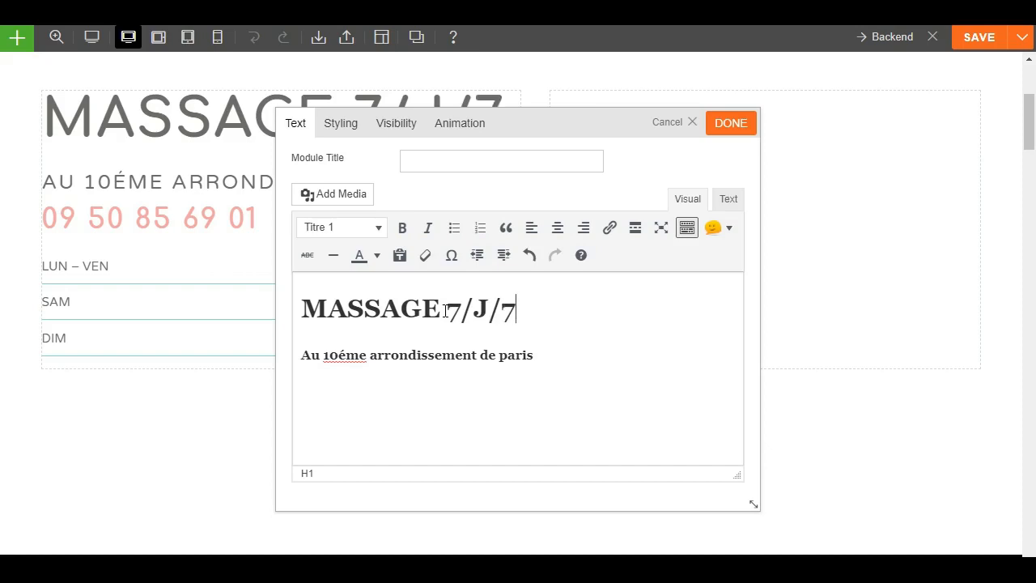
{"action": "key", "text": "BackSpace"}
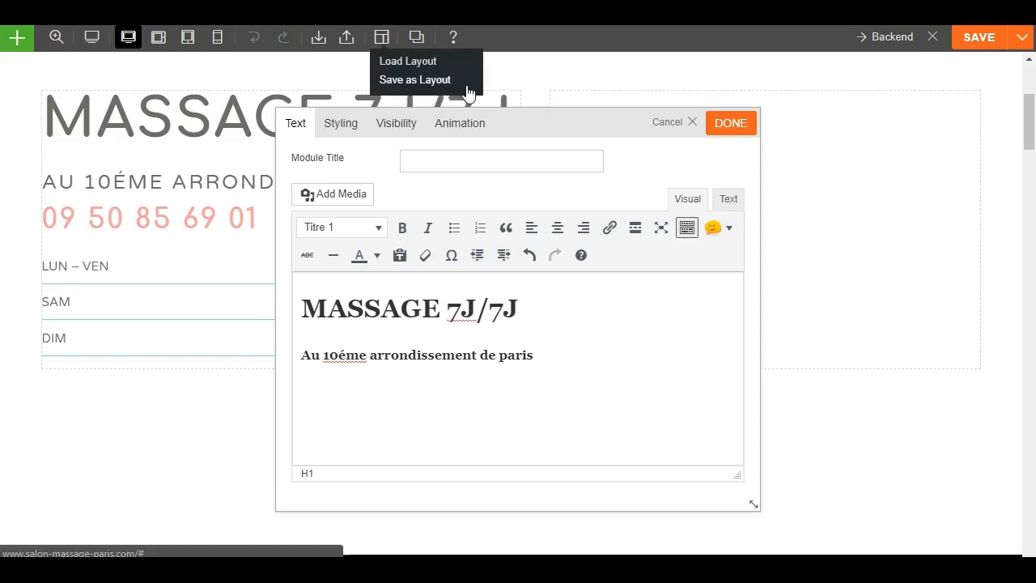
{"action": "left_click_drag", "start_coordinate": [531, 120], "coordinate": [785, 144]}
{"action": "left_click", "coordinate": [971, 156]}
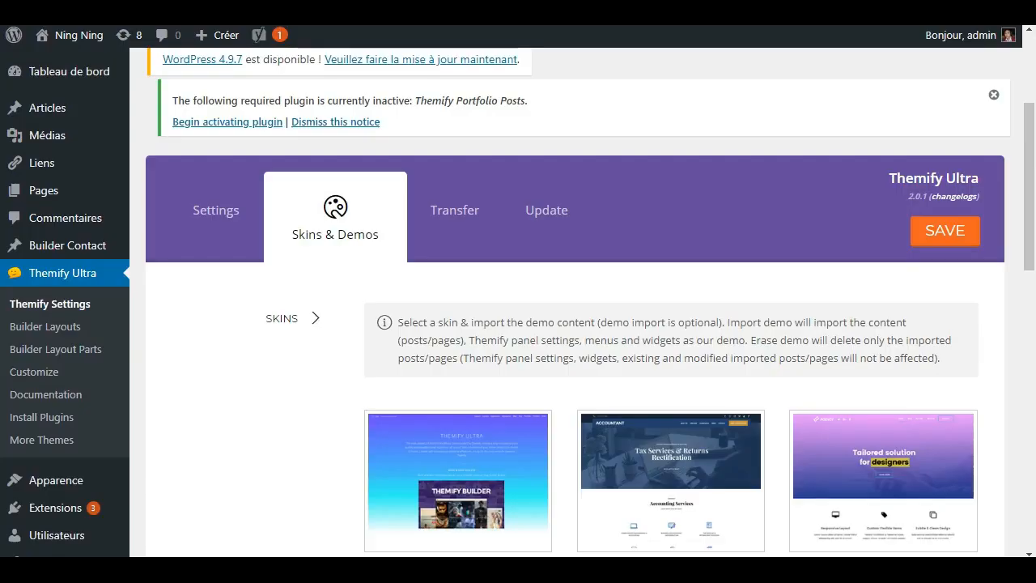
Start the Spa skin's demo import and examine the list of plugins and add-ons it requires.
{"action": "scroll", "coordinate": [398, 227], "scroll_direction": "down", "scroll_amount": 4}
{"action": "scroll", "coordinate": [589, 477], "scroll_direction": "down", "scroll_amount": 7}
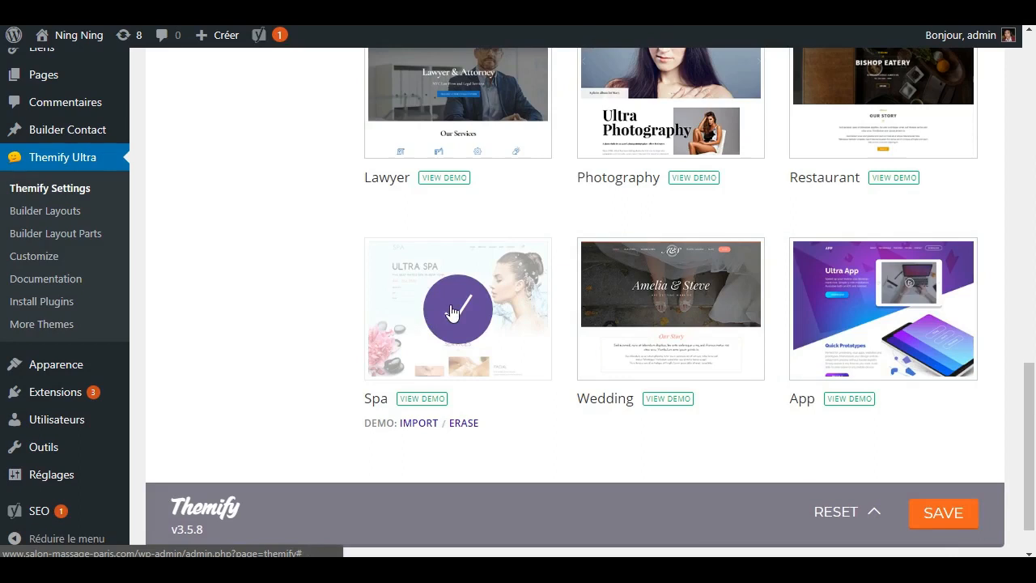
{"action": "left_click", "coordinate": [428, 422]}
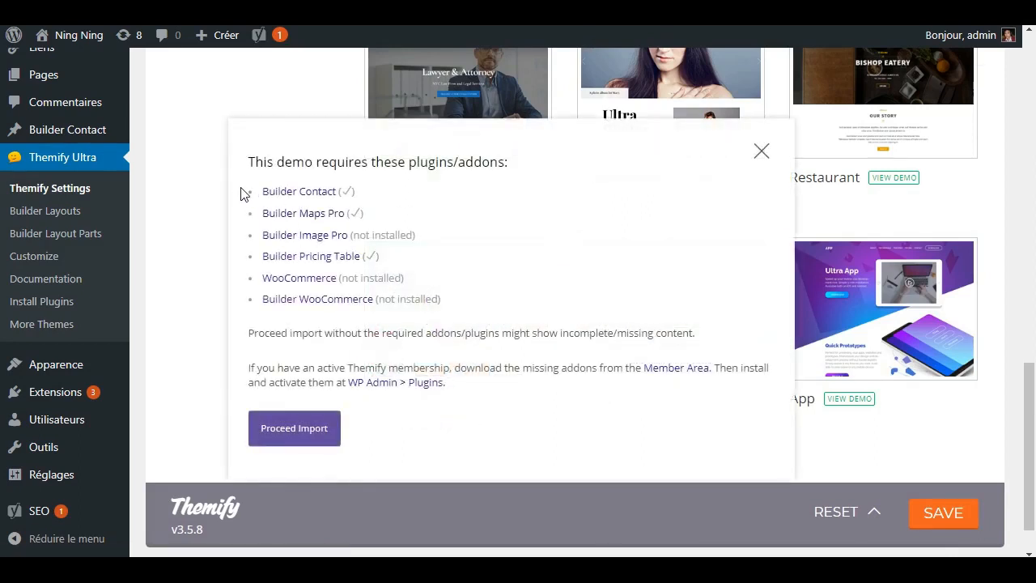
{"action": "left_click_drag", "start_coordinate": [457, 333], "coordinate": [231, 191]}
{"action": "left_click", "coordinate": [486, 302]}
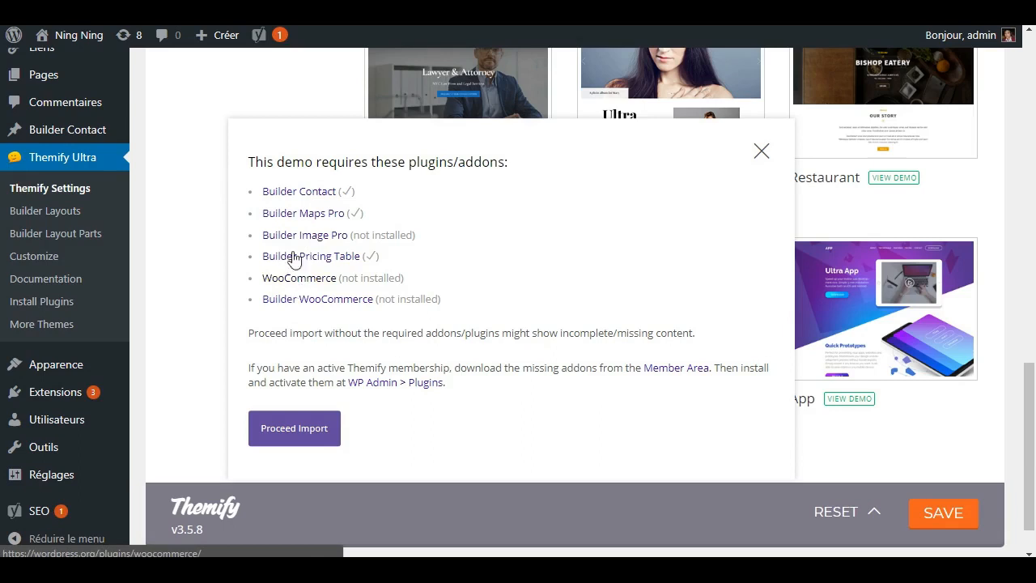
Examine the product page of the required Builder Maps Pro add-on, including its description and features.
{"action": "left_click", "coordinate": [303, 213]}
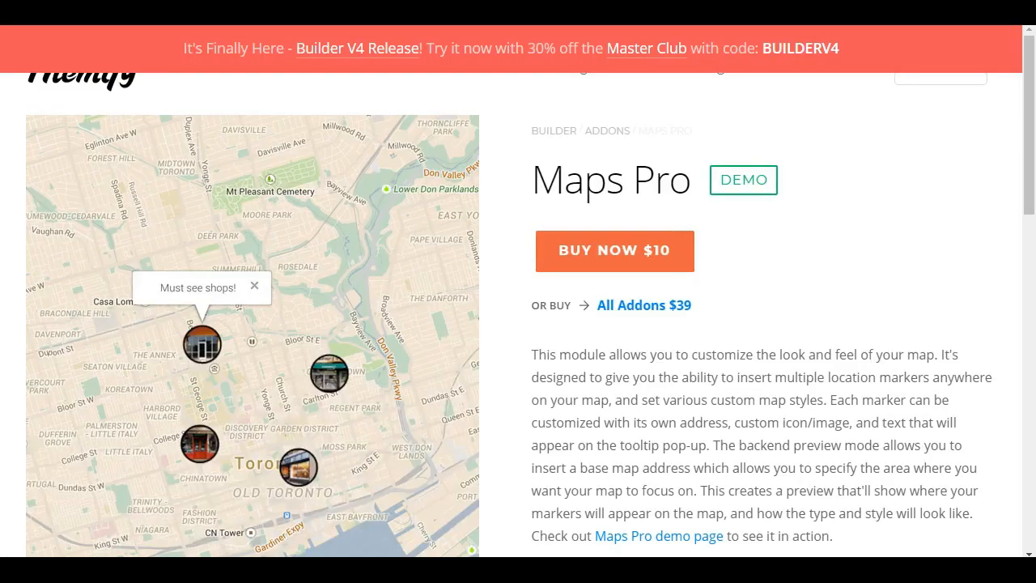
{"action": "scroll", "coordinate": [775, 316], "scroll_direction": "down", "scroll_amount": 1}
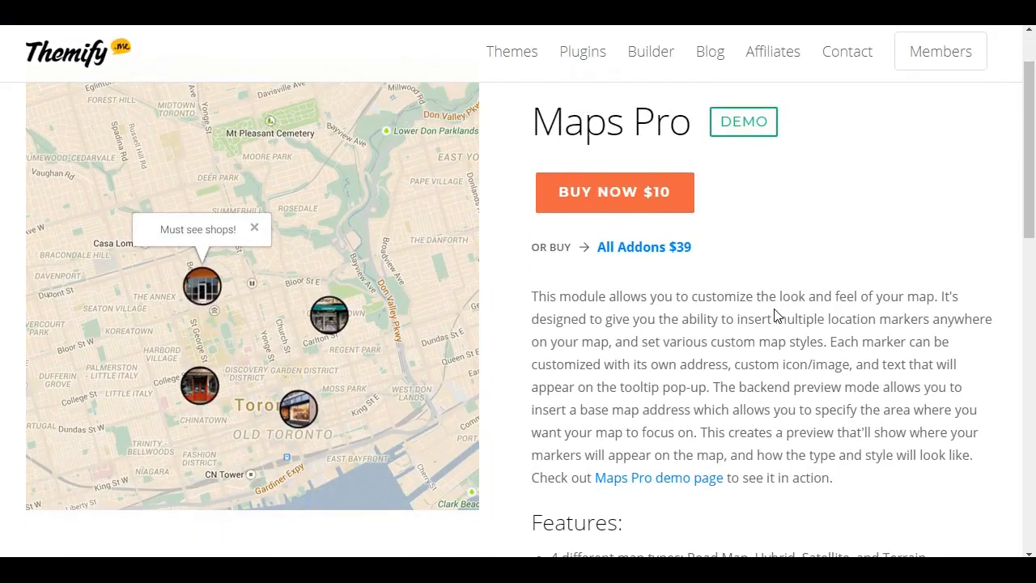
{"action": "scroll", "coordinate": [241, 278], "scroll_direction": "down", "scroll_amount": 7}
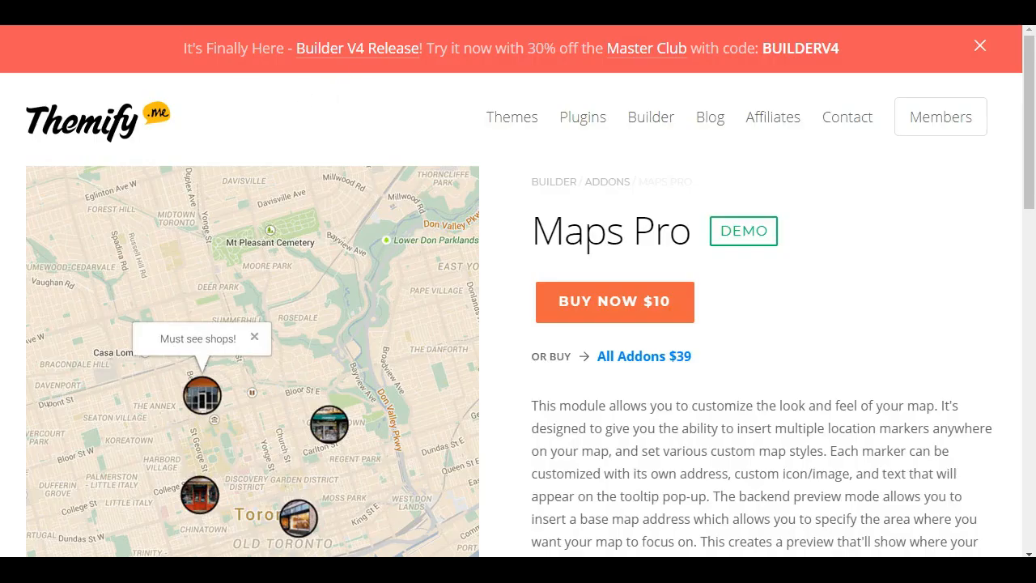
{"action": "right_click", "coordinate": [132, 6]}
{"action": "left_click", "coordinate": [213, 13]}
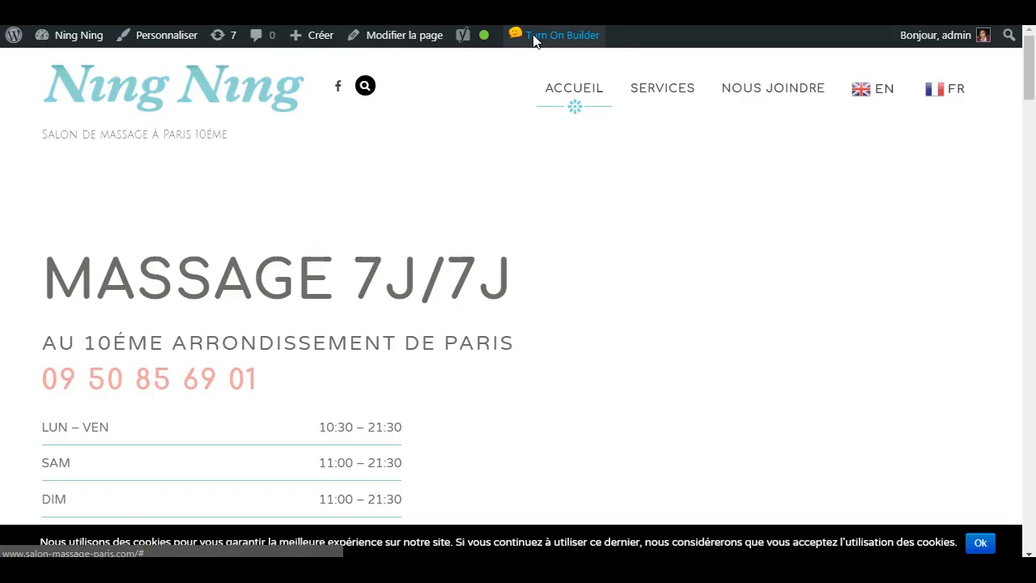
Turn on the Builder for the home page and import the Services page's layout, replacing the existing builder content.
{"action": "left_click", "coordinate": [533, 38]}
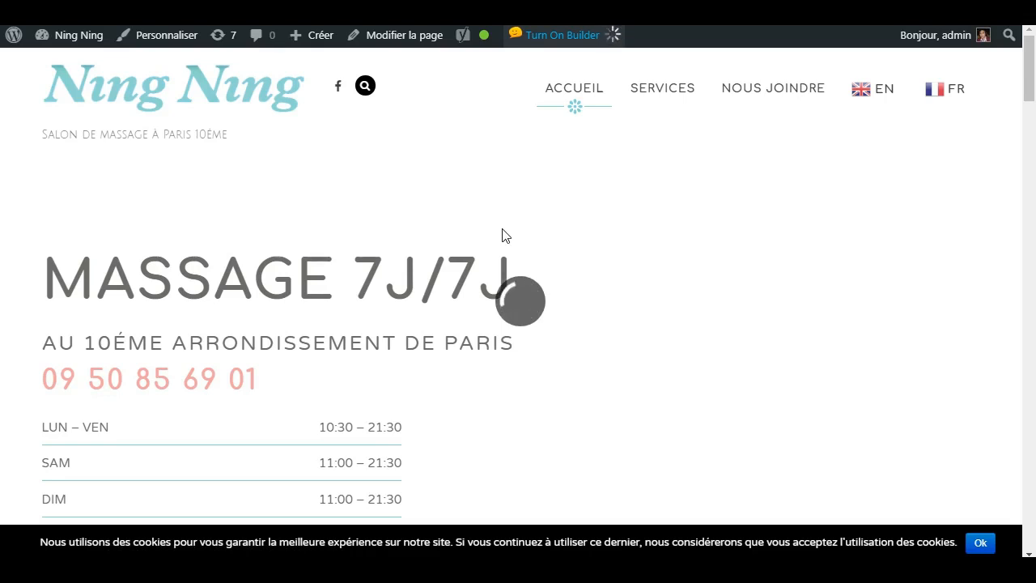
{"action": "mouse_move", "coordinate": [318, 37]}
{"action": "left_click", "coordinate": [338, 79]}
{"action": "left_click", "coordinate": [623, 160]}
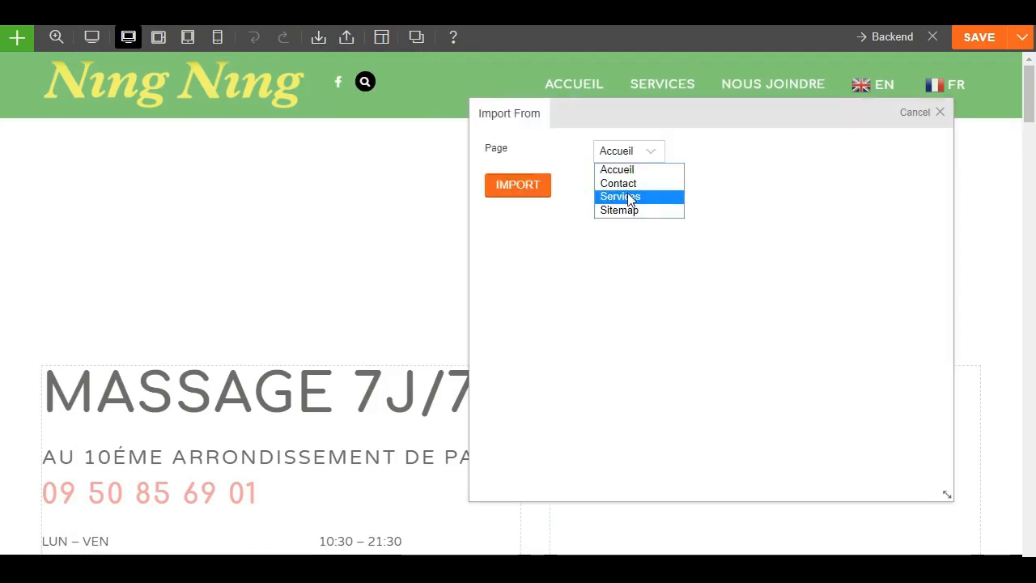
{"action": "left_click", "coordinate": [631, 199]}
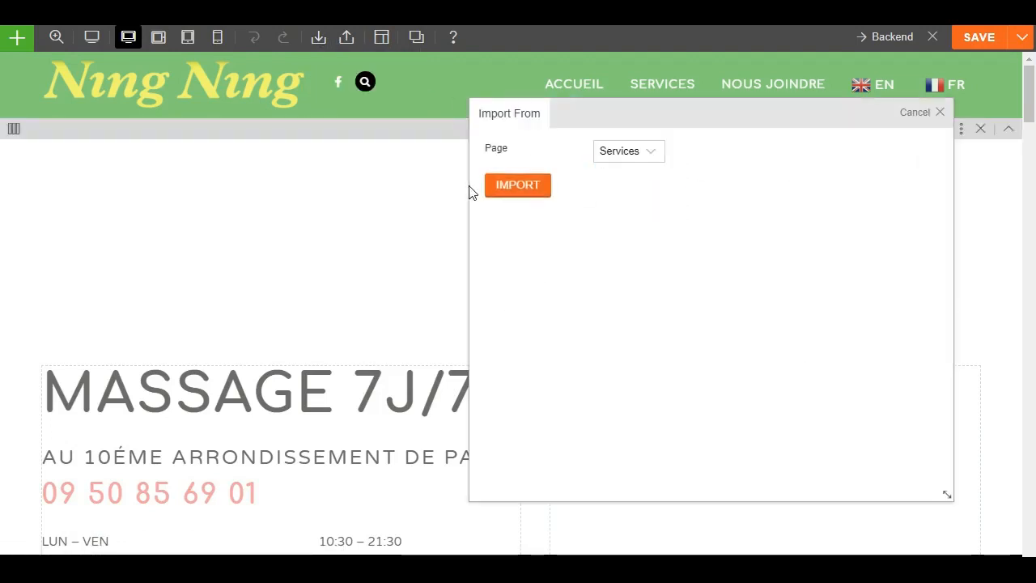
{"action": "left_click", "coordinate": [519, 187]}
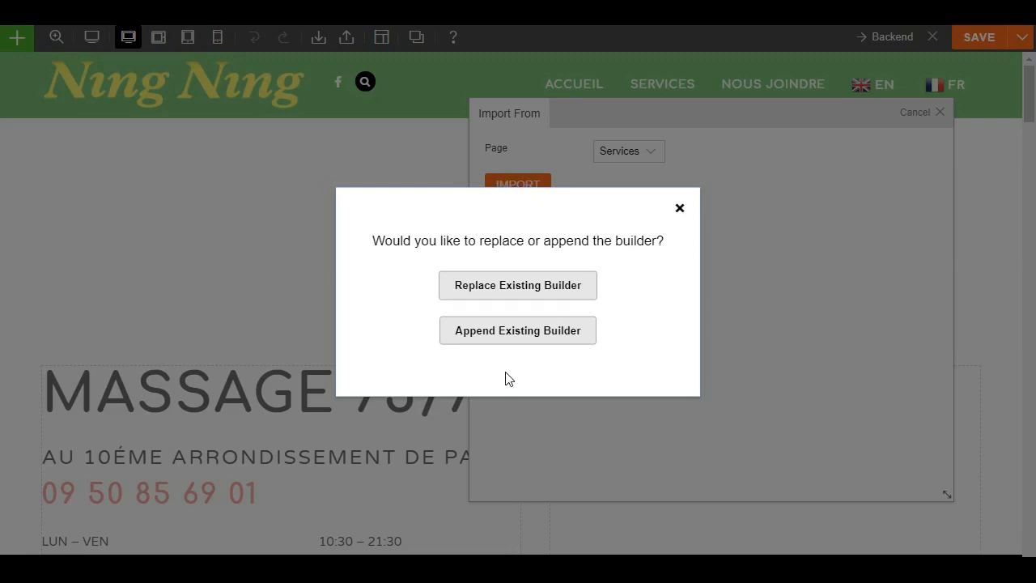
{"action": "left_click", "coordinate": [509, 328]}
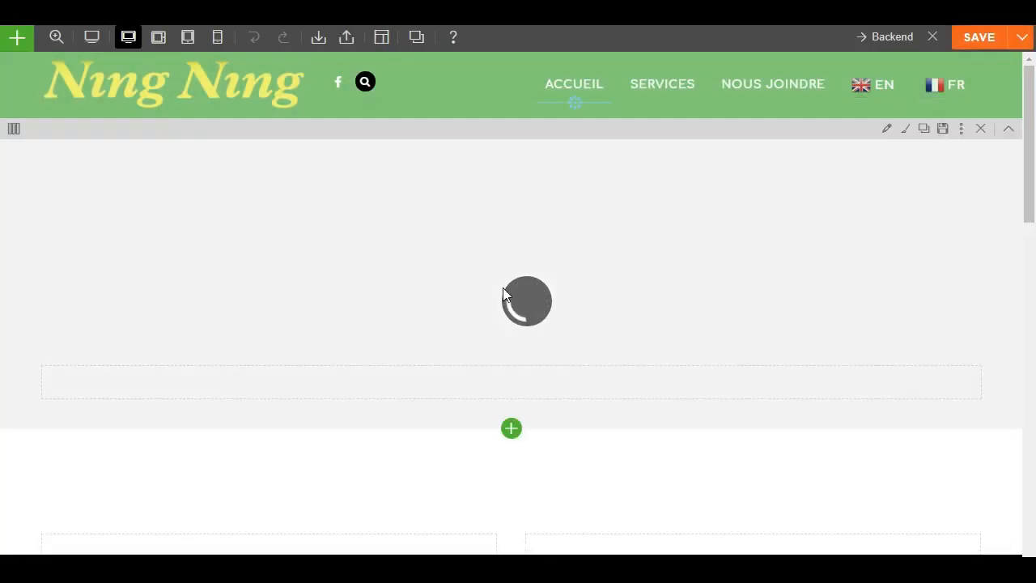
{"action": "scroll", "coordinate": [513, 247], "scroll_direction": "down", "scroll_amount": 7}
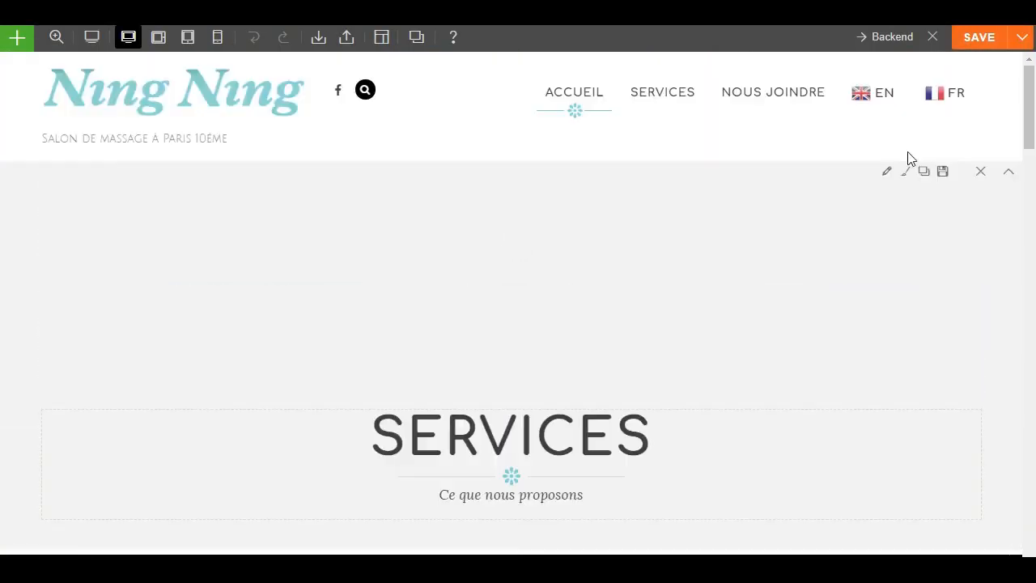
Export the SERVICES title row and copy all of its row data.
{"action": "mouse_move", "coordinate": [961, 173]}
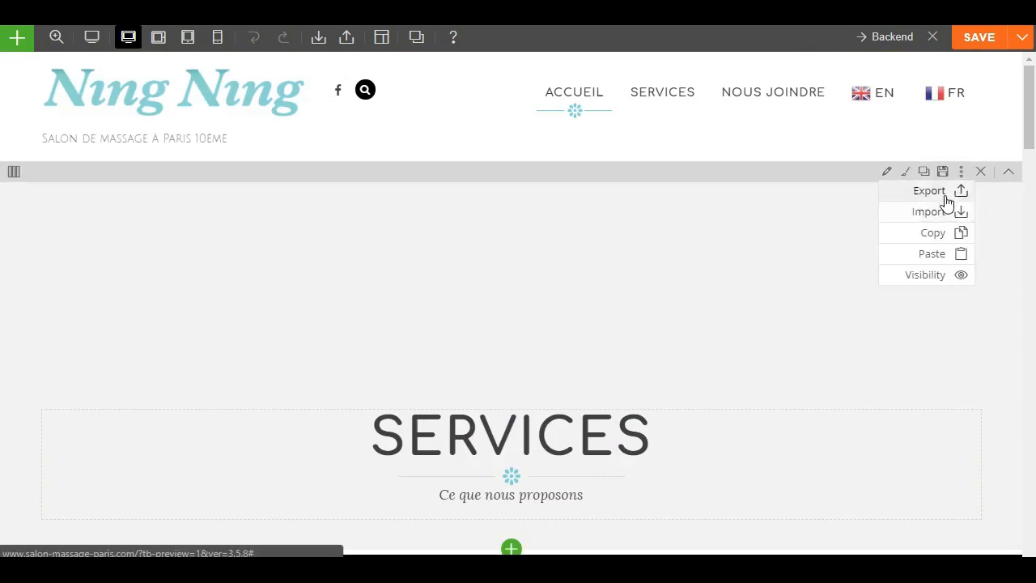
{"action": "left_click", "coordinate": [946, 194]}
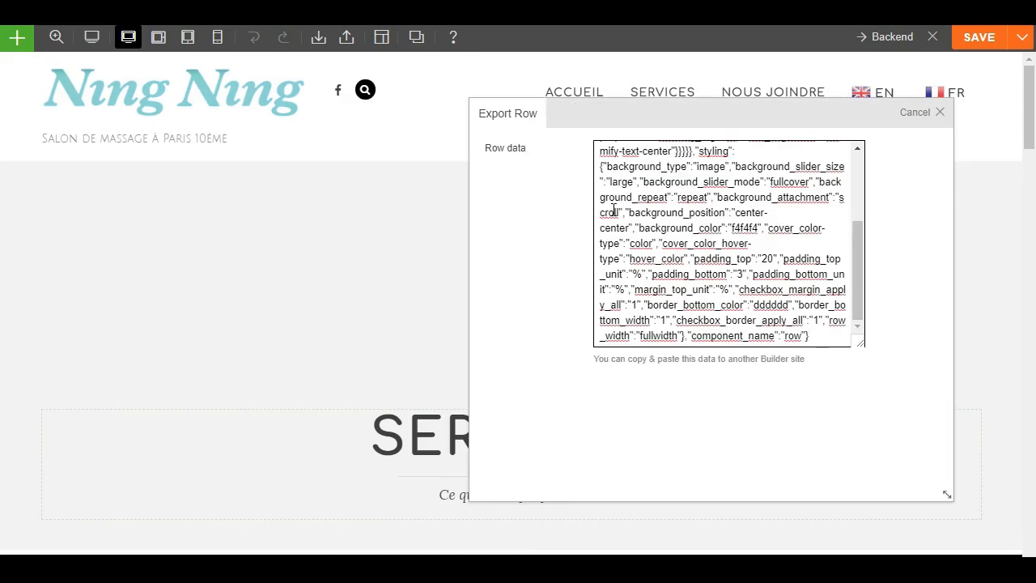
{"action": "key", "text": "ctrl+a"}
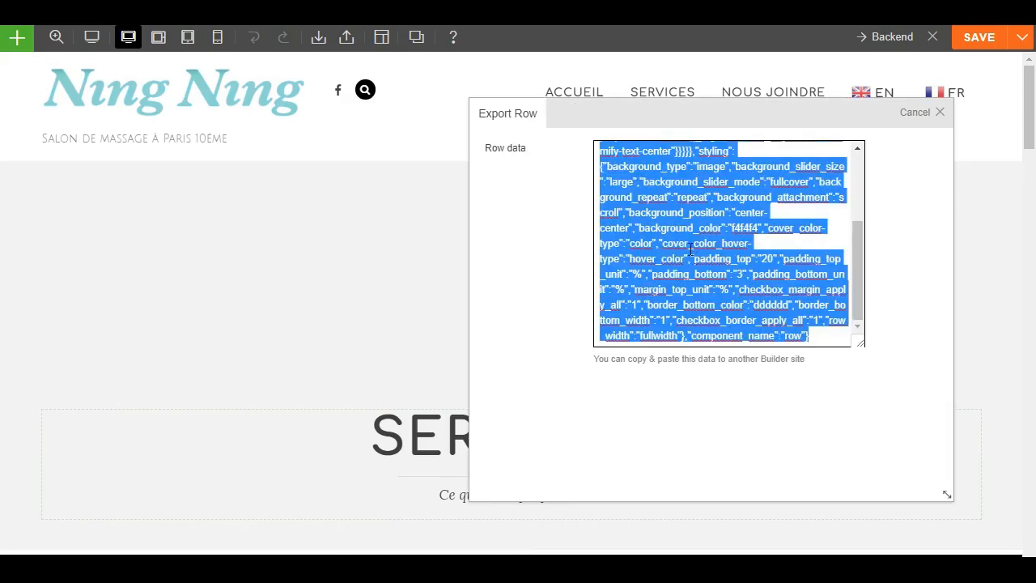
{"action": "left_click", "coordinate": [916, 113]}
Import the copied row data into the empty row below the map.
{"action": "scroll", "coordinate": [571, 243], "scroll_direction": "down", "scroll_amount": 4}
{"action": "scroll", "coordinate": [571, 244], "scroll_direction": "down", "scroll_amount": 20}
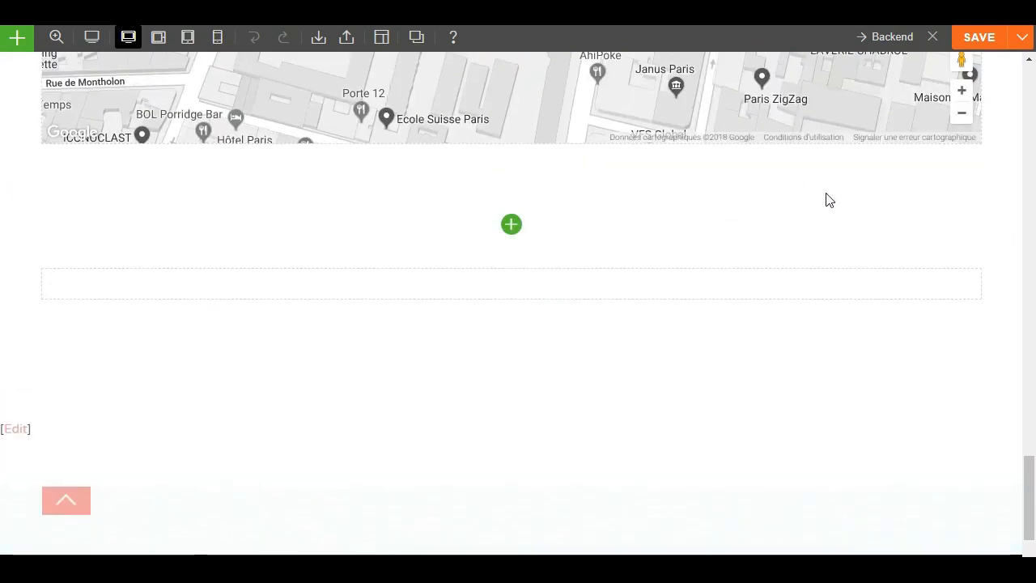
{"action": "mouse_move", "coordinate": [961, 242]}
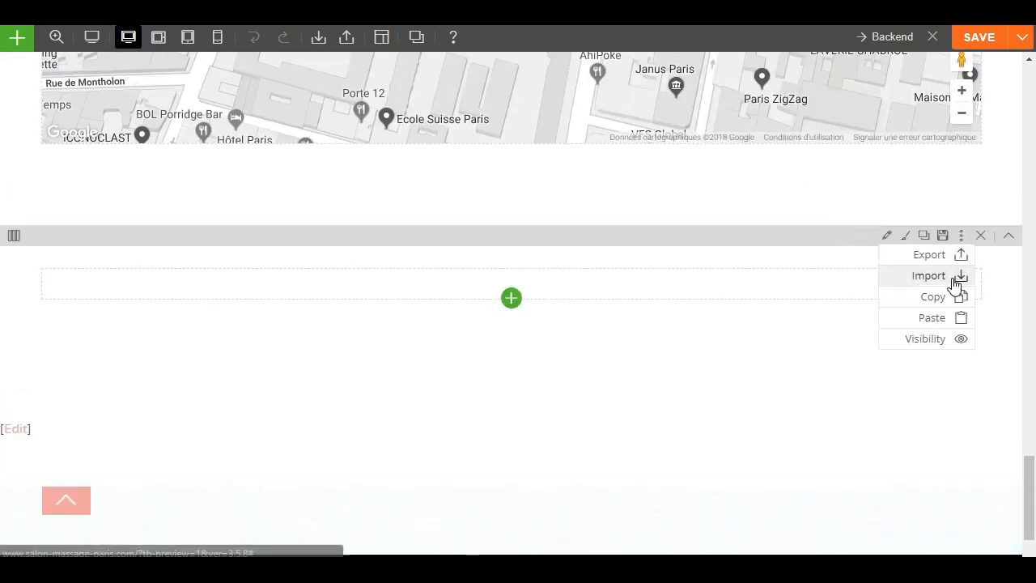
{"action": "left_click", "coordinate": [956, 277]}
{"action": "left_click", "coordinate": [638, 222]}
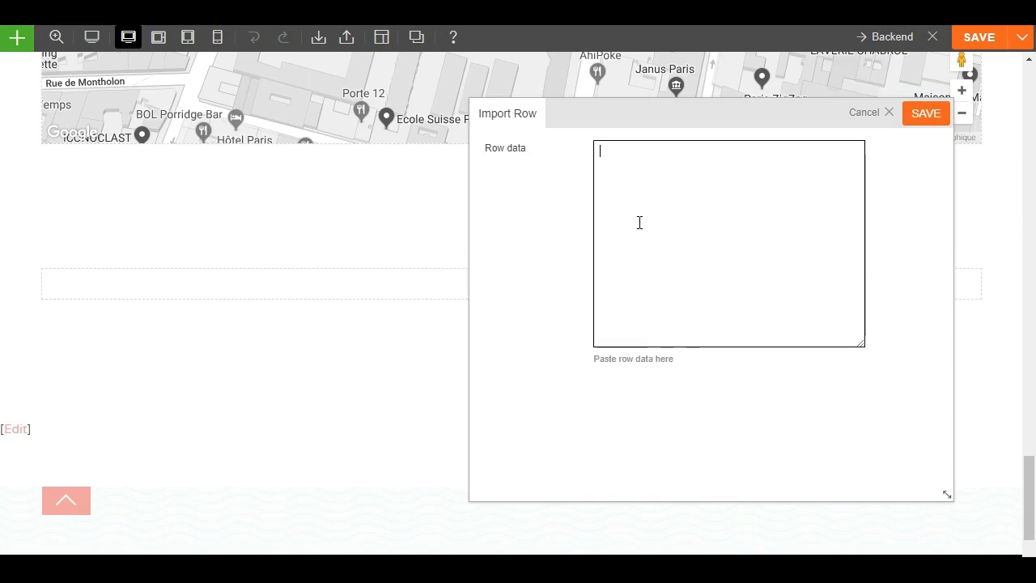
{"action": "key", "text": "ctrl+v"}
{"action": "left_click", "coordinate": [924, 114]}
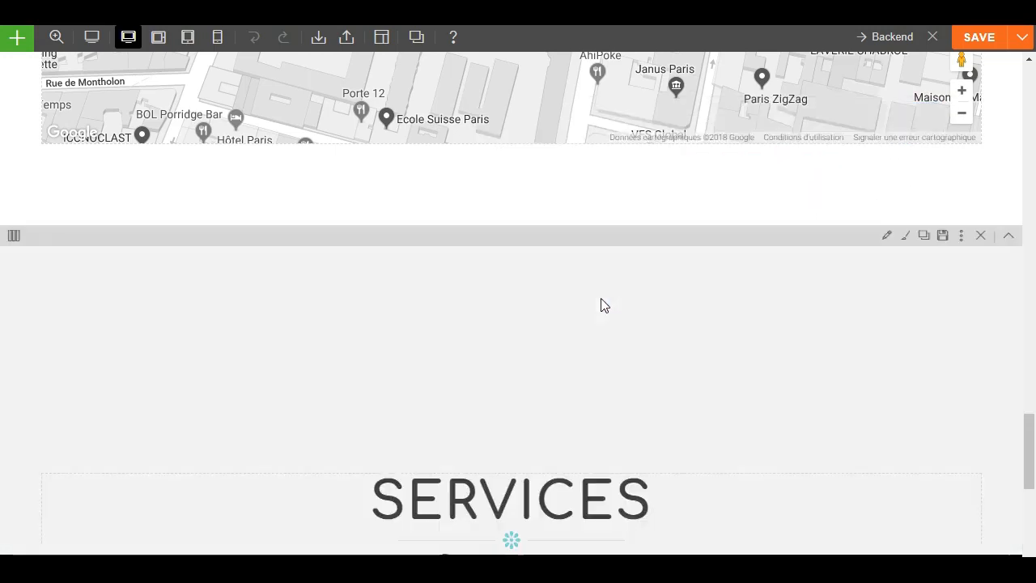
Duplicate the SERVICES row below the map.
{"action": "scroll", "coordinate": [602, 307], "scroll_direction": "down", "scroll_amount": 5}
{"action": "scroll", "coordinate": [600, 307], "scroll_direction": "up", "scroll_amount": 3}
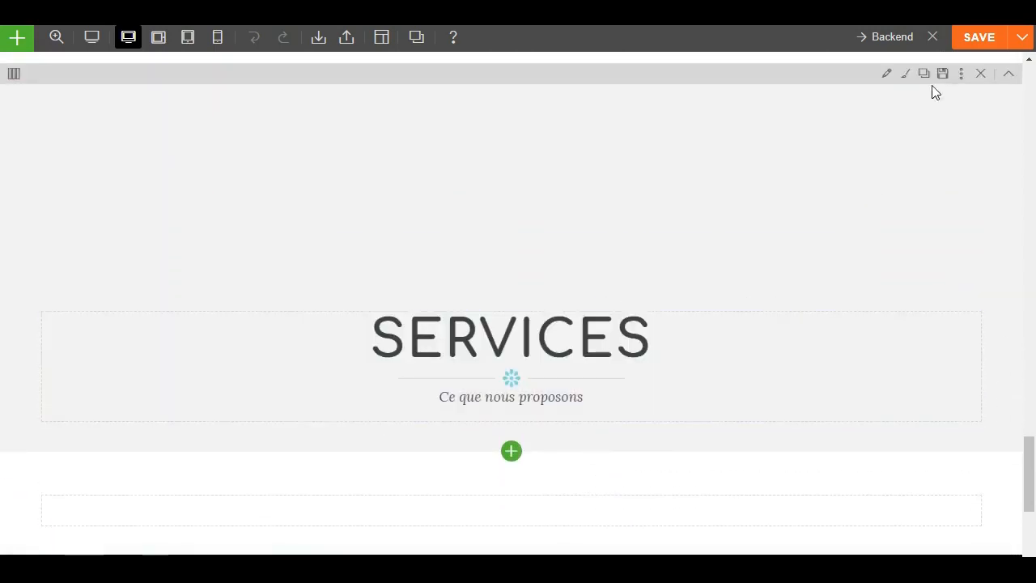
{"action": "left_click", "coordinate": [923, 75]}
{"action": "scroll", "coordinate": [716, 247], "scroll_direction": "down", "scroll_amount": 3}
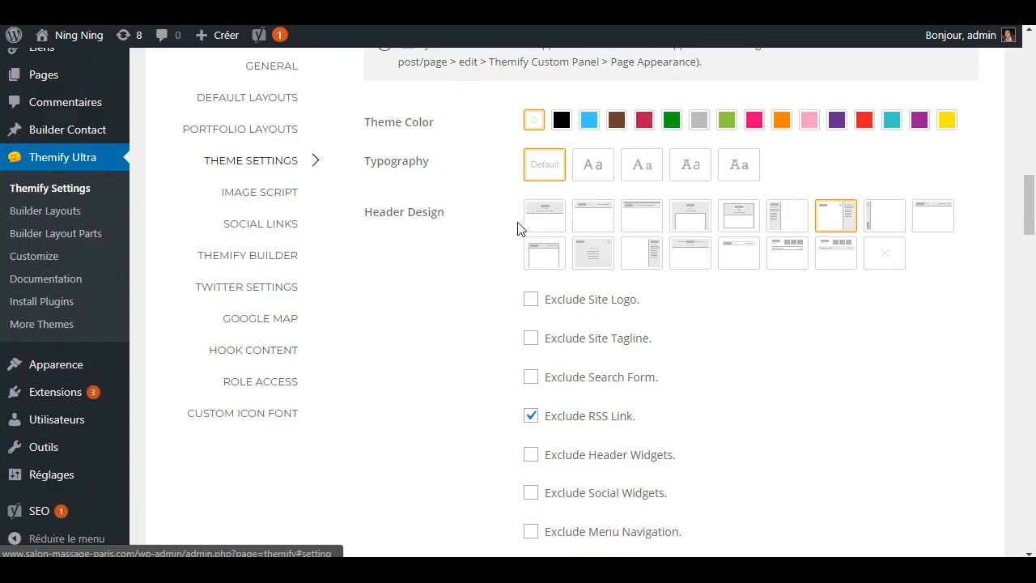
Try the first header designs in the Themify theme settings, ending on the fourth one in the first row.
{"action": "left_click", "coordinate": [536, 219]}
{"action": "left_click", "coordinate": [595, 219]}
{"action": "left_click", "coordinate": [637, 225]}
{"action": "left_click", "coordinate": [690, 222]}
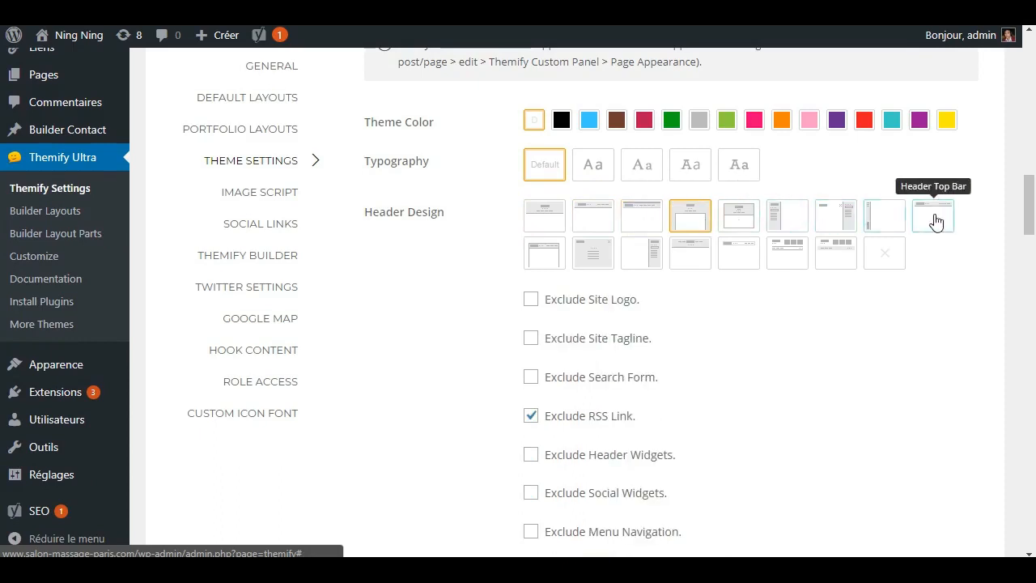
Try each Footer Widgets column layout in the theme settings, ending on the single-column option.
{"action": "scroll", "coordinate": [522, 308], "scroll_direction": "down", "scroll_amount": 10}
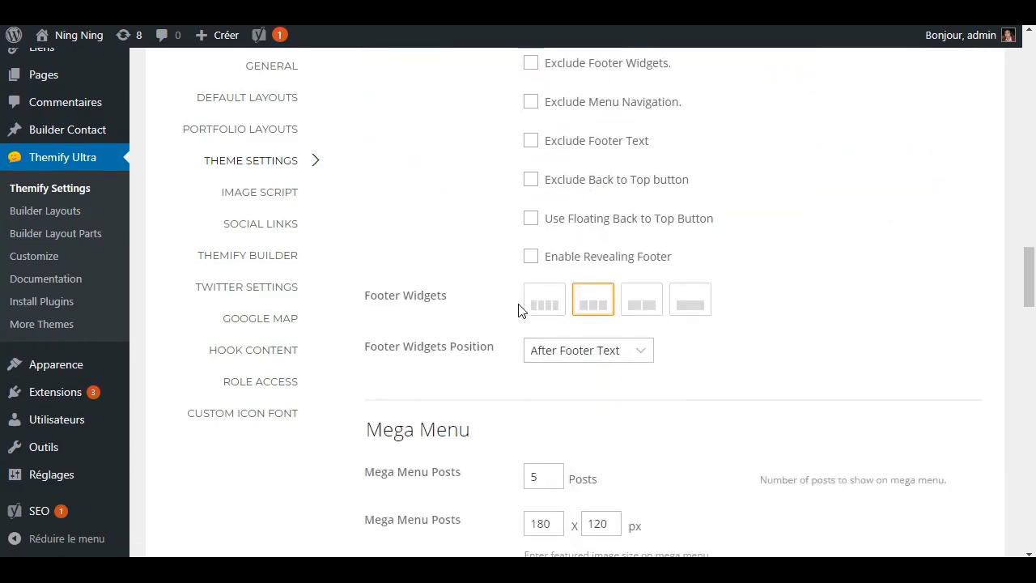
{"action": "left_click", "coordinate": [539, 308]}
{"action": "left_click", "coordinate": [590, 307]}
{"action": "left_click", "coordinate": [658, 308]}
{"action": "left_click", "coordinate": [690, 305]}
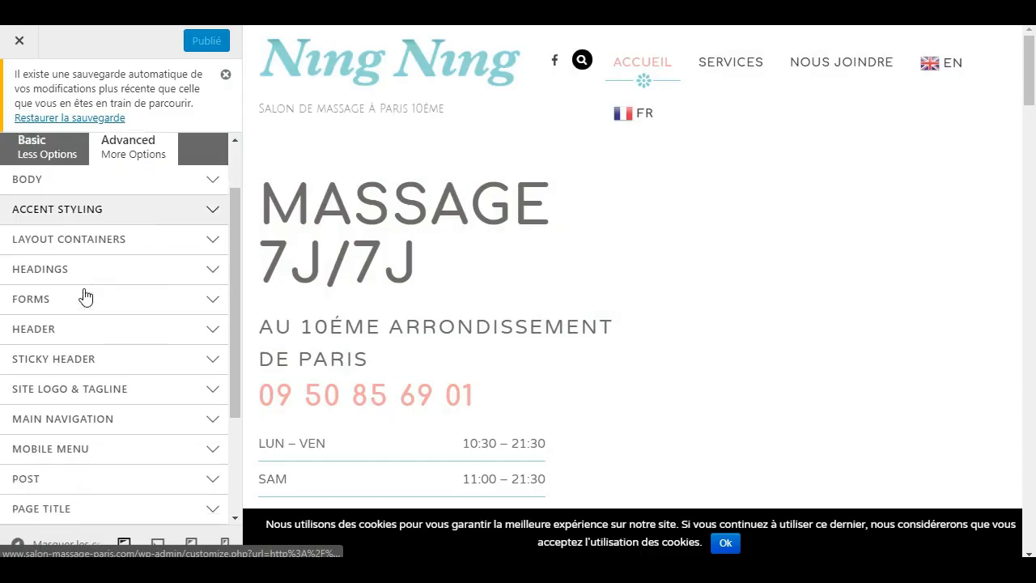
Browse the advanced styling sections in the site customizer and open the Mobile Menu Link options under Mobile Menu.
{"action": "scroll", "coordinate": [81, 297], "scroll_direction": "down", "scroll_amount": 1}
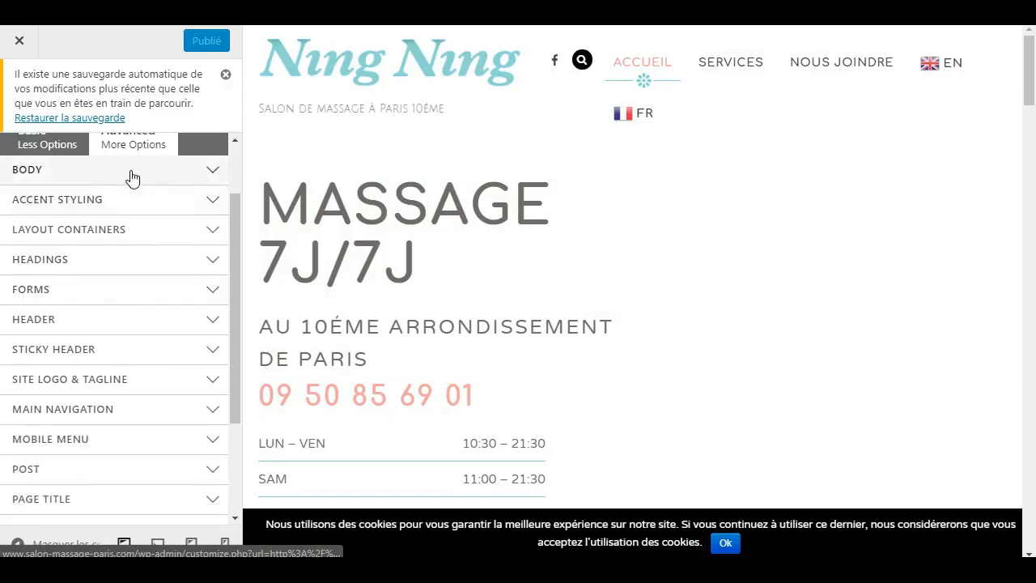
{"action": "left_click", "coordinate": [133, 177]}
{"action": "scroll", "coordinate": [147, 355], "scroll_direction": "down", "scroll_amount": 3}
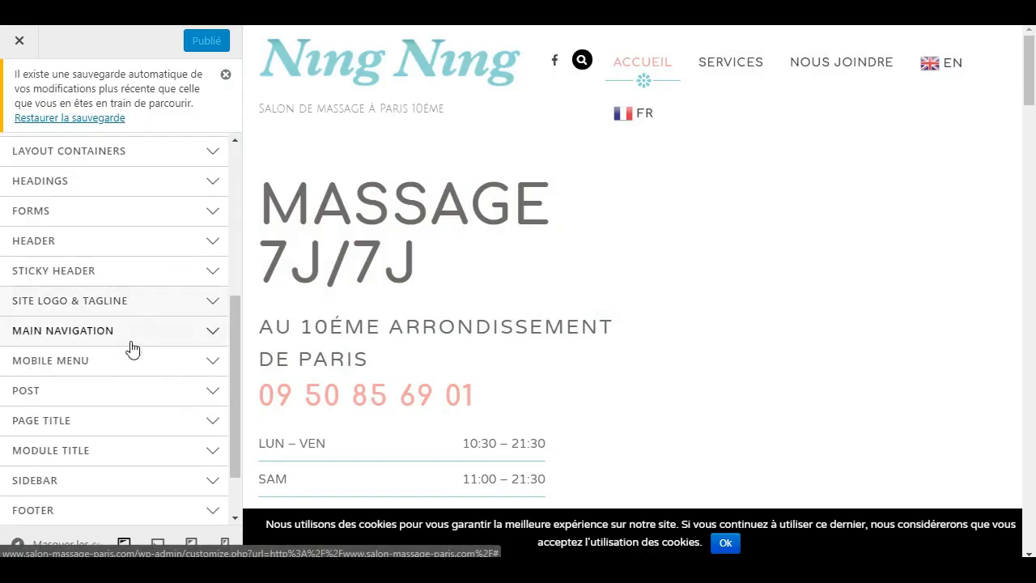
{"action": "left_click", "coordinate": [122, 362]}
{"action": "scroll", "coordinate": [129, 357], "scroll_direction": "down", "scroll_amount": 2}
{"action": "left_click", "coordinate": [133, 346]}
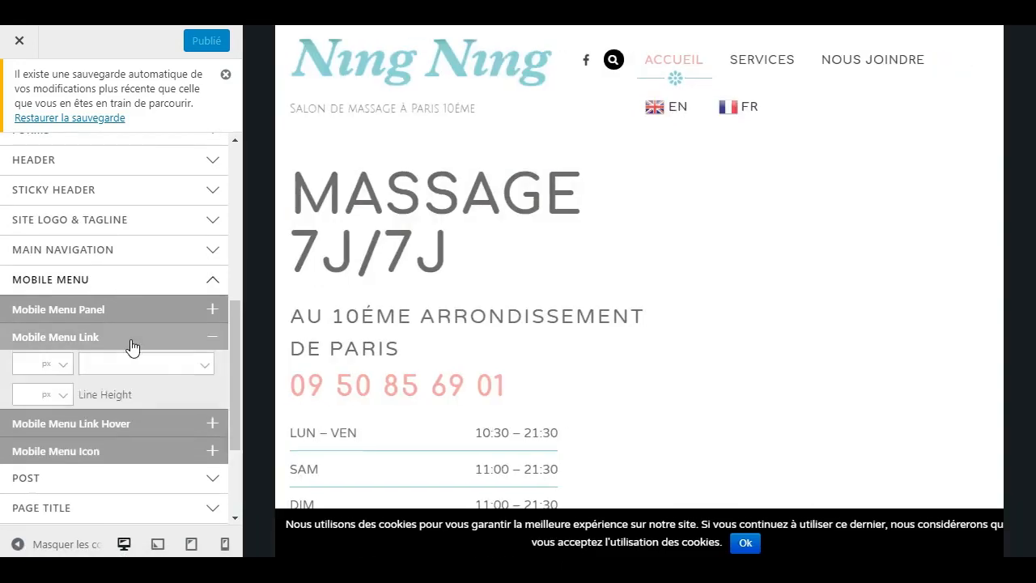
Try the uppercase and lowercase letter cases for the Mobile Menu Link text, ending on capitalized words.
{"action": "scroll", "coordinate": [86, 467], "scroll_direction": "down", "scroll_amount": 5}
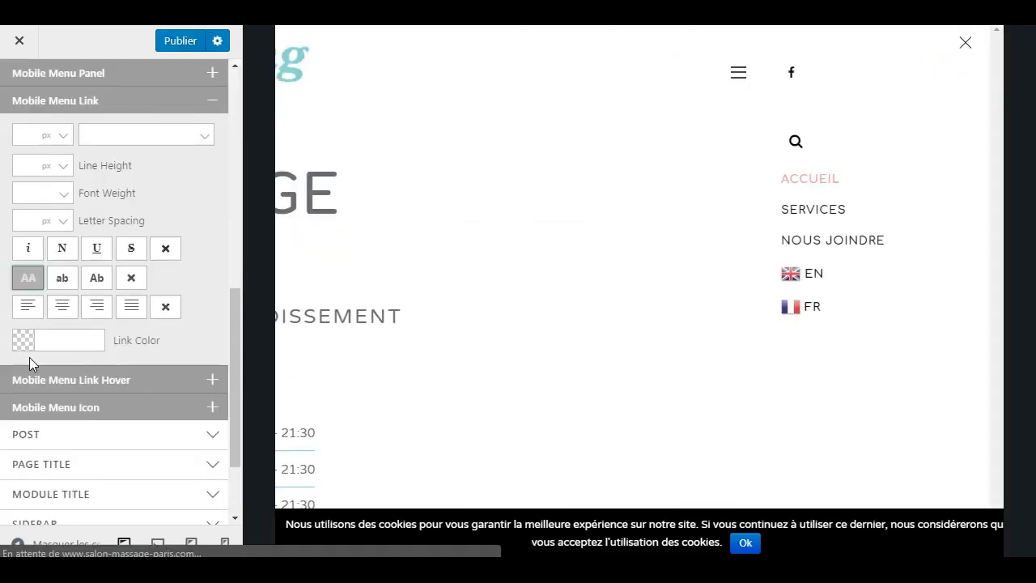
{"action": "scroll", "coordinate": [64, 276], "scroll_direction": "down", "scroll_amount": 2}
{"action": "left_click", "coordinate": [64, 275]}
{"action": "scroll", "coordinate": [64, 275], "scroll_direction": "down", "scroll_amount": 1}
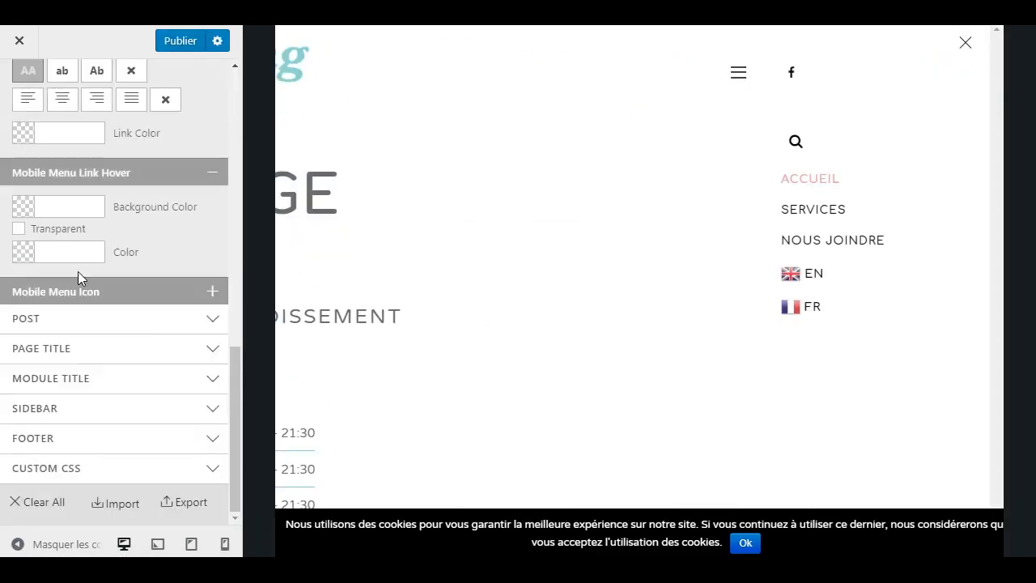
{"action": "left_click", "coordinate": [63, 72]}
{"action": "left_click", "coordinate": [96, 75]}
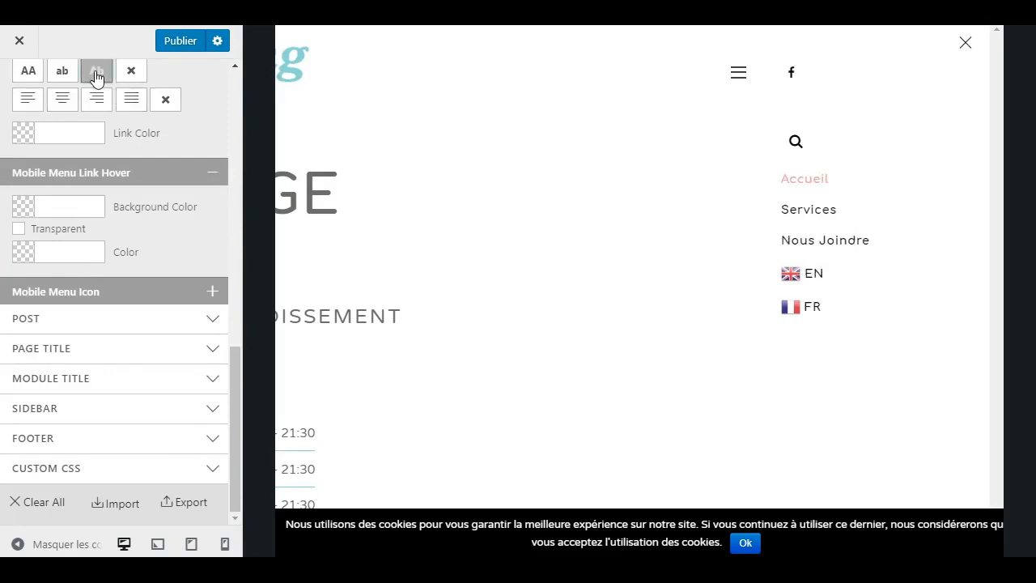
Try different colors and opacity for the Link Color of the mobile menu links, including a muted dark red.
{"action": "left_click", "coordinate": [36, 133]}
{"action": "left_click", "coordinate": [70, 94]}
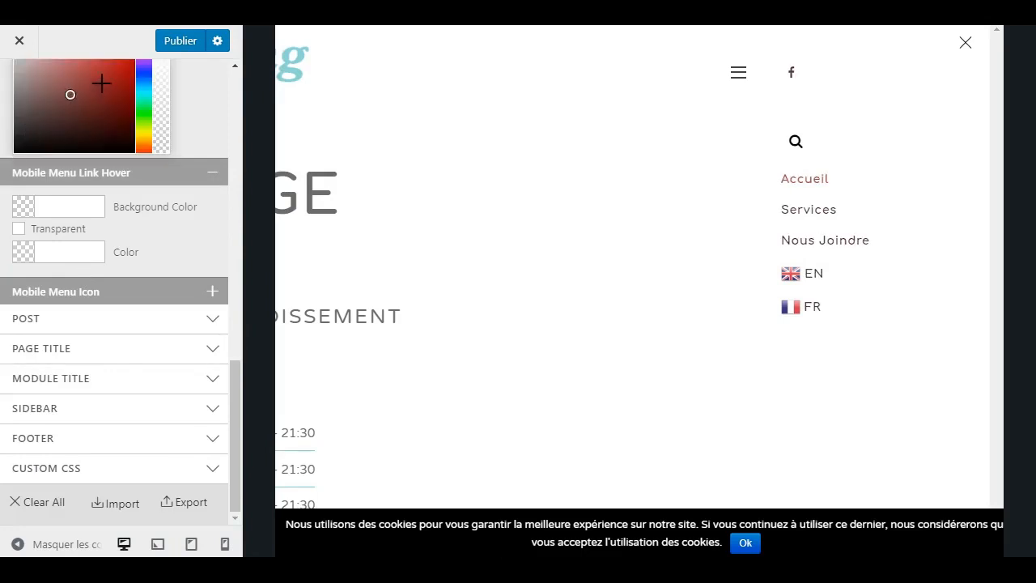
{"action": "left_click", "coordinate": [156, 72]}
{"action": "left_click", "coordinate": [33, 69]}
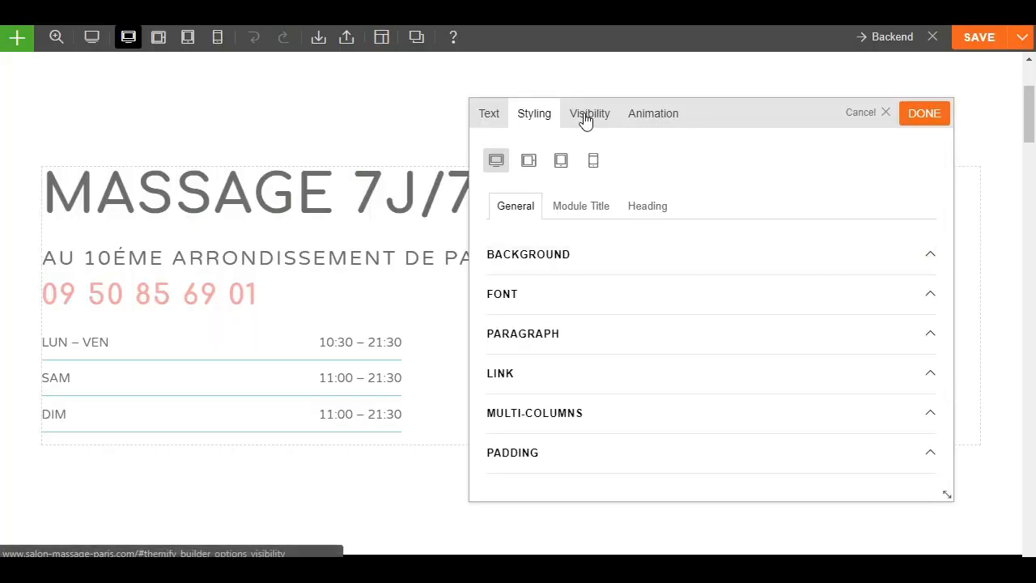
Try hiding the MASSAGE 7J/7J text module on desktop, tablet, mobile and all devices, ending with it shown on every device.
{"action": "left_click", "coordinate": [590, 123]}
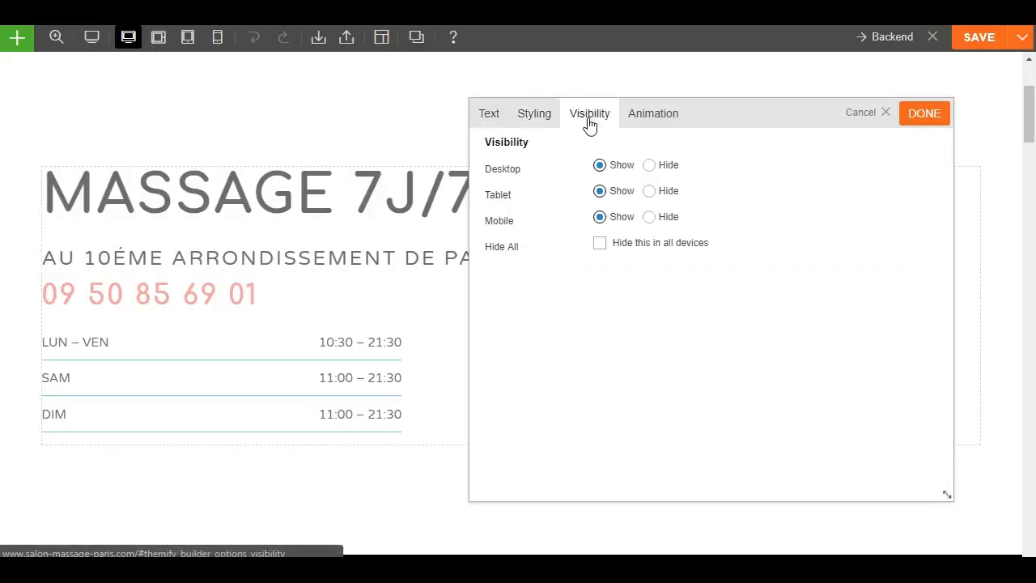
{"action": "left_click", "coordinate": [651, 166]}
{"action": "left_click", "coordinate": [650, 192]}
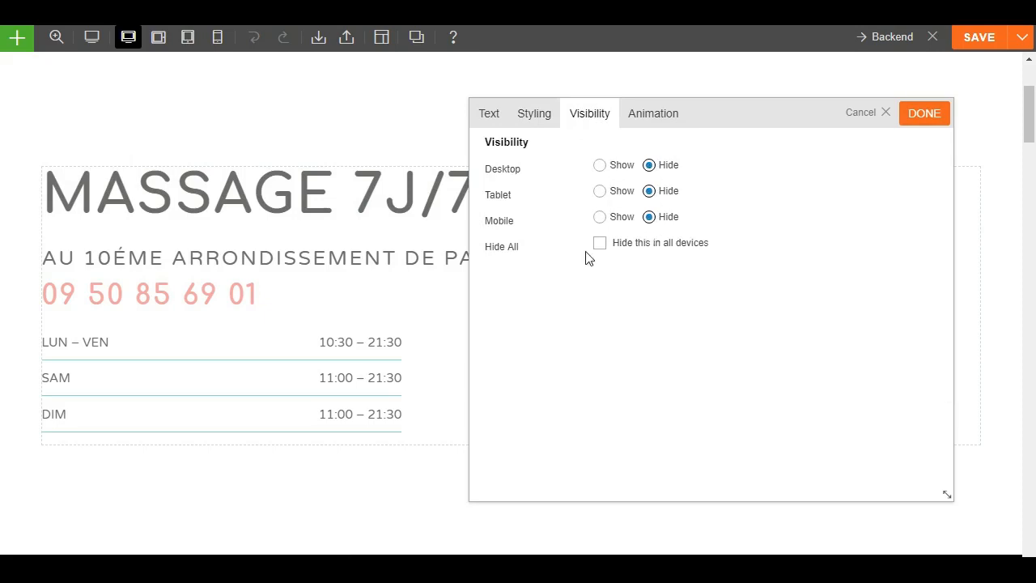
{"action": "left_click", "coordinate": [599, 218]}
{"action": "left_click", "coordinate": [599, 192]}
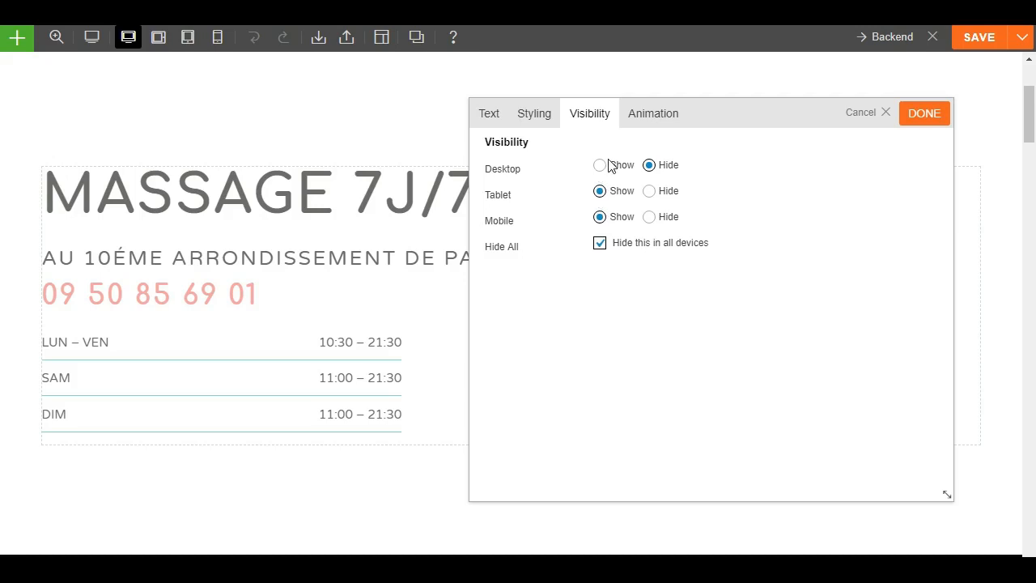
{"action": "left_click", "coordinate": [600, 166]}
{"action": "left_click", "coordinate": [600, 243]}
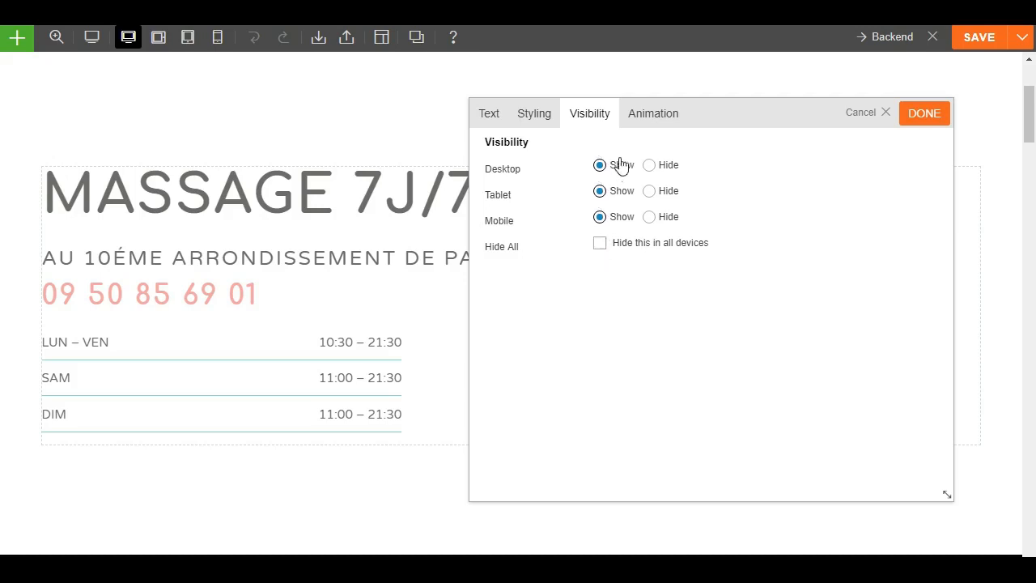
Try appearance animations such as bounceOut and pulse on the MASSAGE 7J/7J text module, and cancel the module edits.
{"action": "left_click", "coordinate": [644, 120]}
{"action": "left_click", "coordinate": [657, 174]}
{"action": "scroll", "coordinate": [640, 275], "scroll_direction": "down", "scroll_amount": 3}
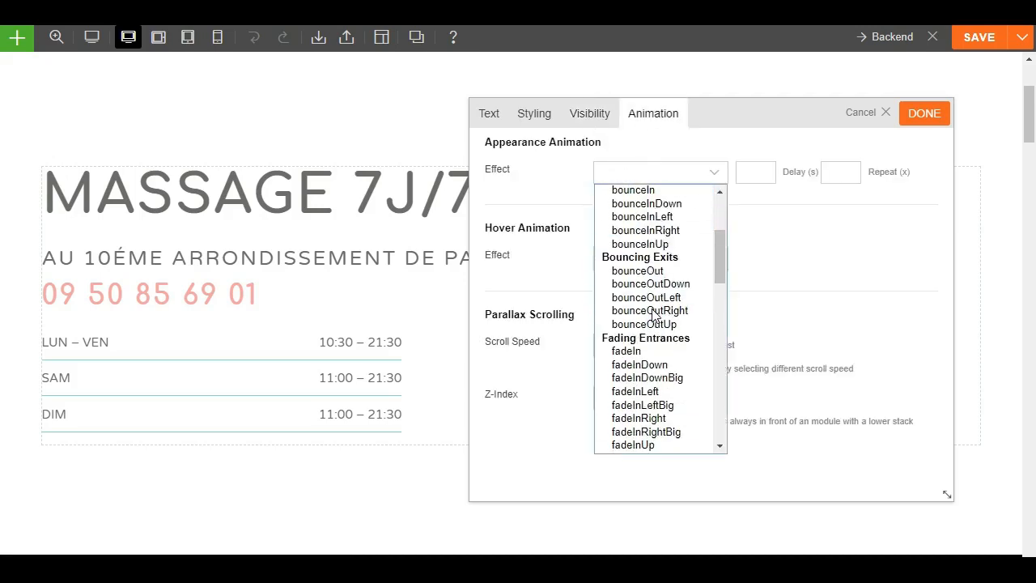
{"action": "left_click", "coordinate": [637, 272]}
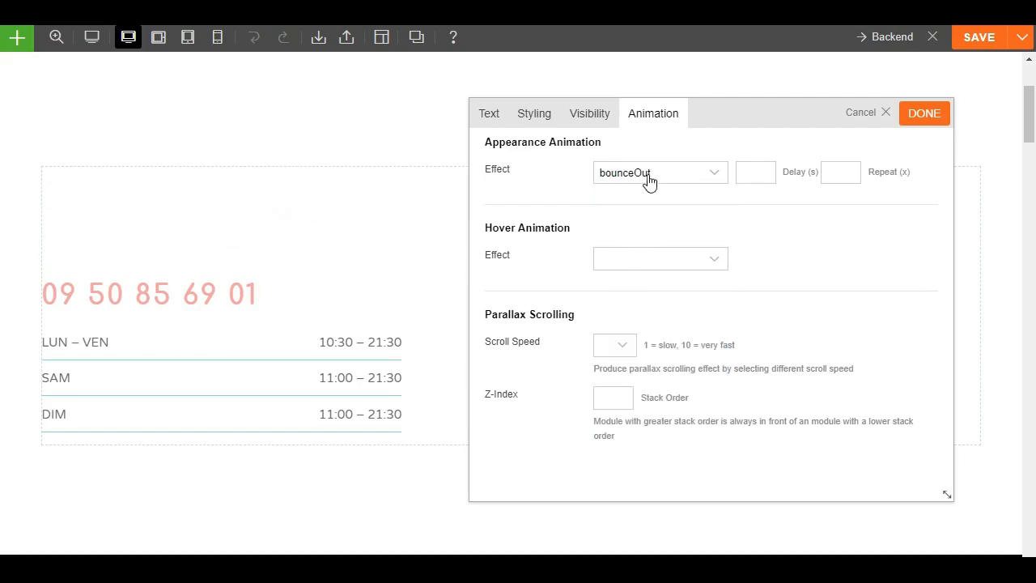
{"action": "left_click", "coordinate": [647, 175]}
{"action": "left_click", "coordinate": [636, 245]}
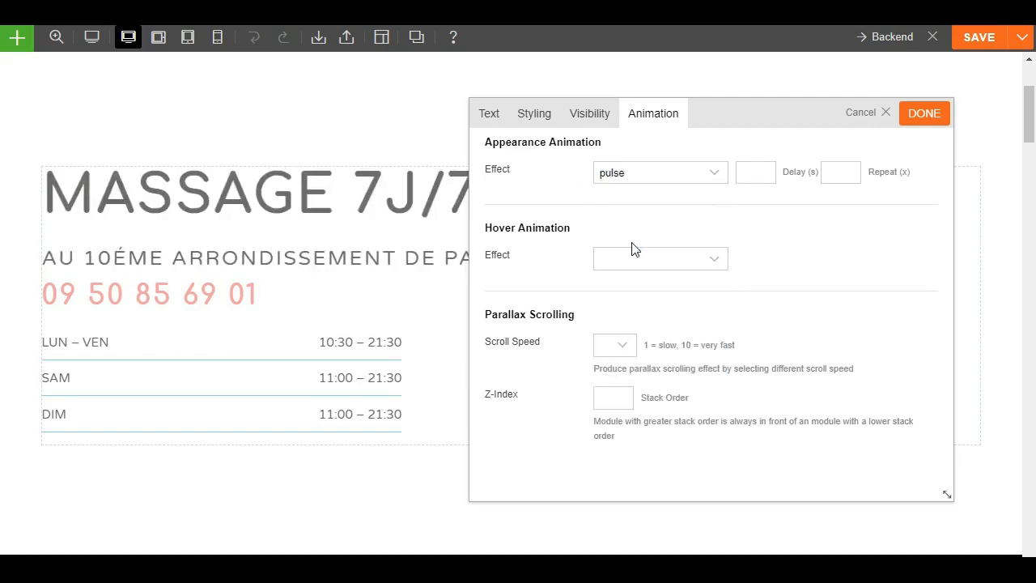
{"action": "left_click", "coordinate": [655, 183]}
{"action": "left_click", "coordinate": [640, 285]}
{"action": "left_click", "coordinate": [881, 119]}
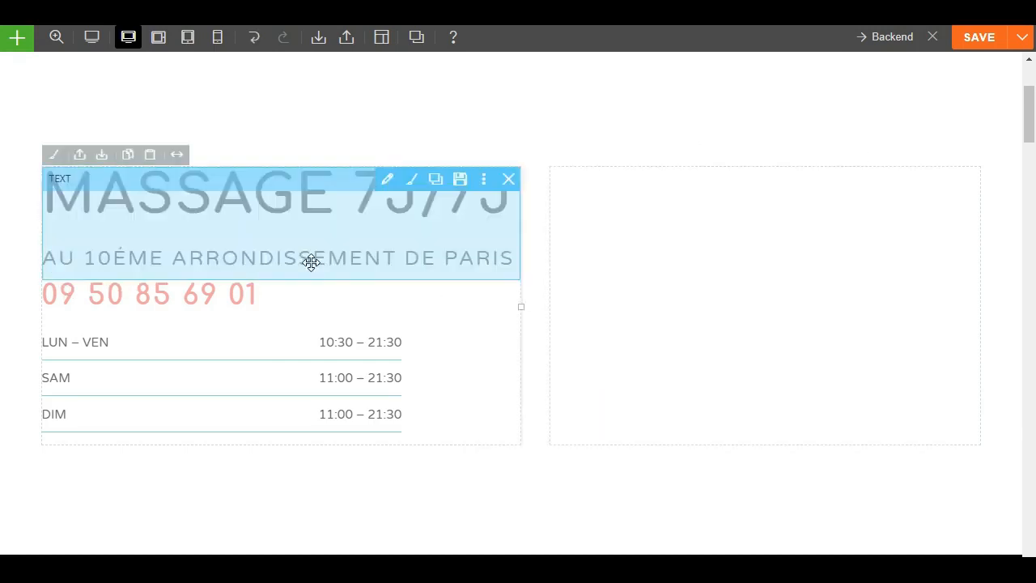
Copy the image address of the Ning Ning logo in the page header.
{"action": "scroll", "coordinate": [340, 405], "scroll_direction": "up", "scroll_amount": 3}
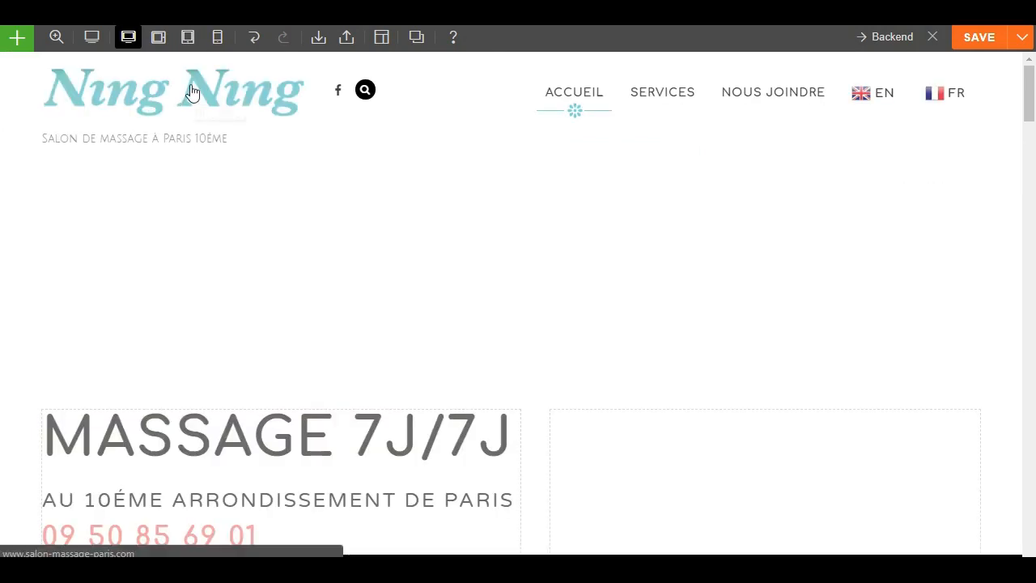
{"action": "right_click", "coordinate": [192, 86]}
{"action": "left_click", "coordinate": [296, 270]}
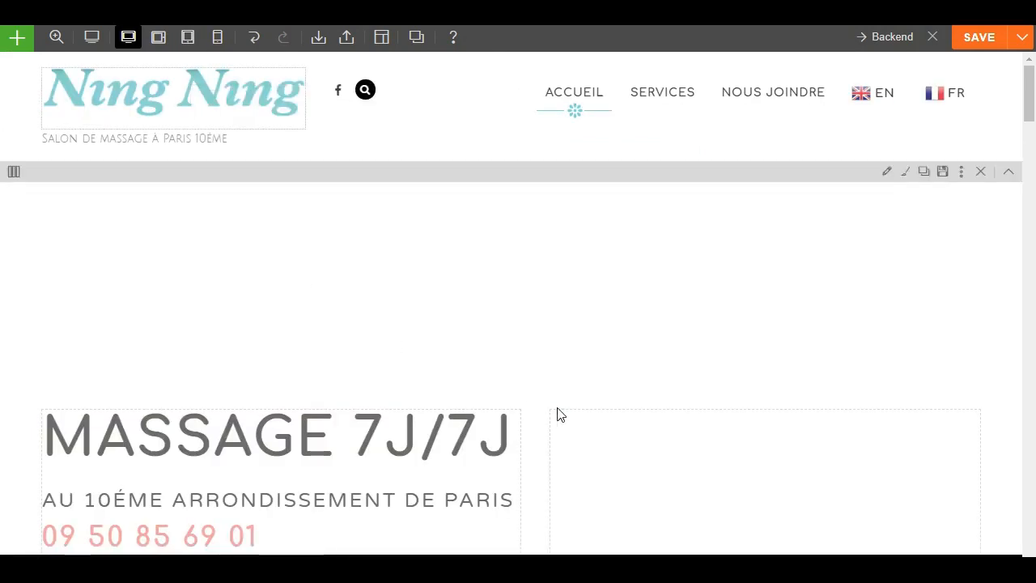
Look through the builder modules and add an Image module to the empty column beside the MASSAGE 7J/7J text.
{"action": "scroll", "coordinate": [547, 405], "scroll_direction": "down", "scroll_amount": 3}
{"action": "left_click", "coordinate": [17, 37]}
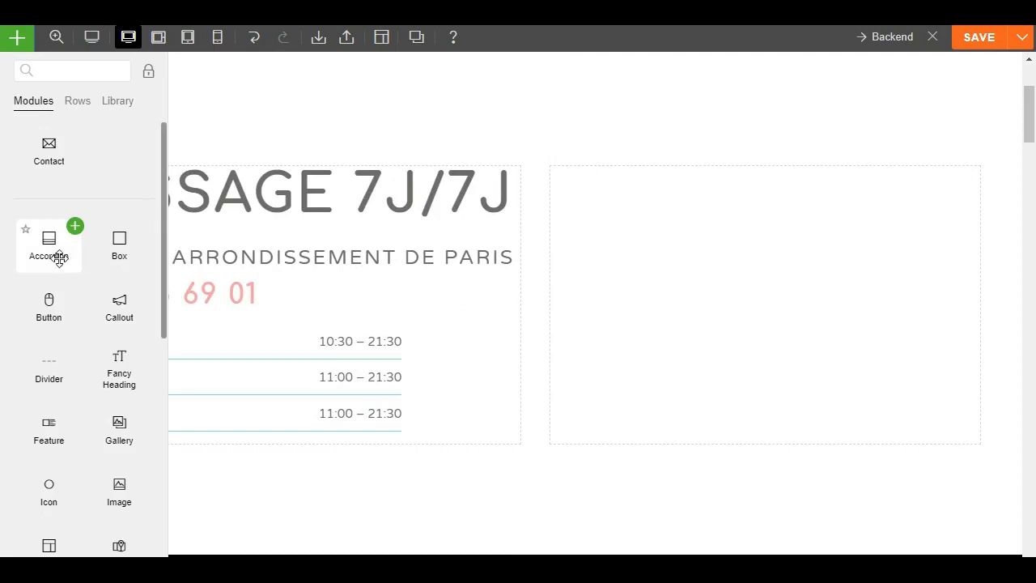
{"action": "scroll", "coordinate": [32, 458], "scroll_direction": "down", "scroll_amount": 5}
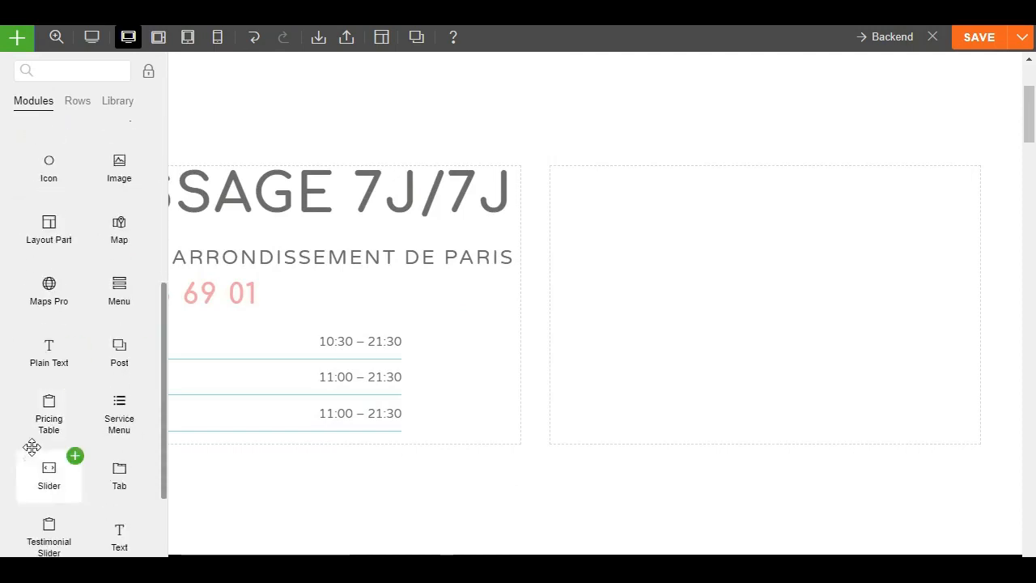
{"action": "scroll", "coordinate": [57, 502], "scroll_direction": "up", "scroll_amount": 4}
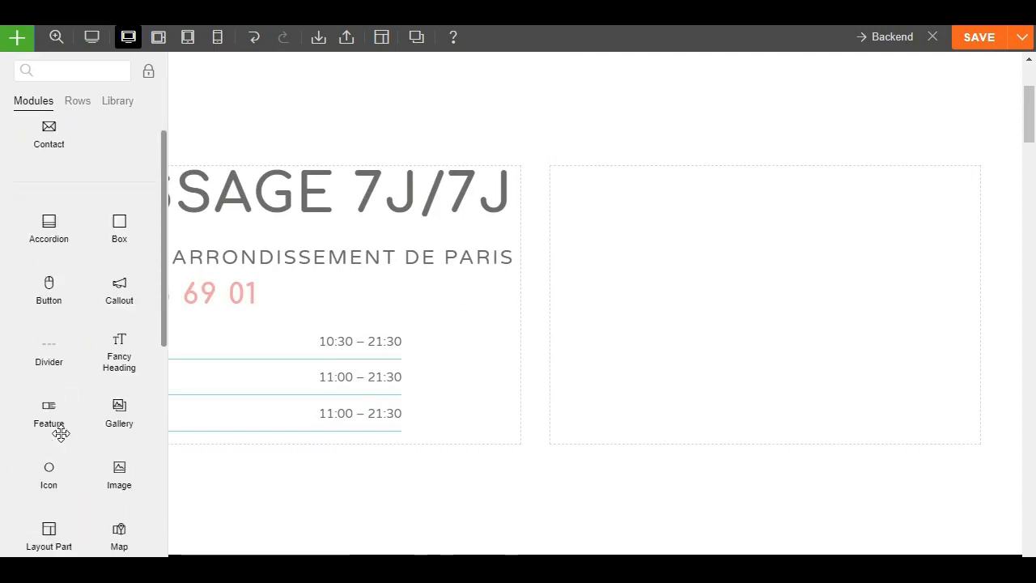
{"action": "left_click_drag", "start_coordinate": [641, 341], "coordinate": [747, 317]}
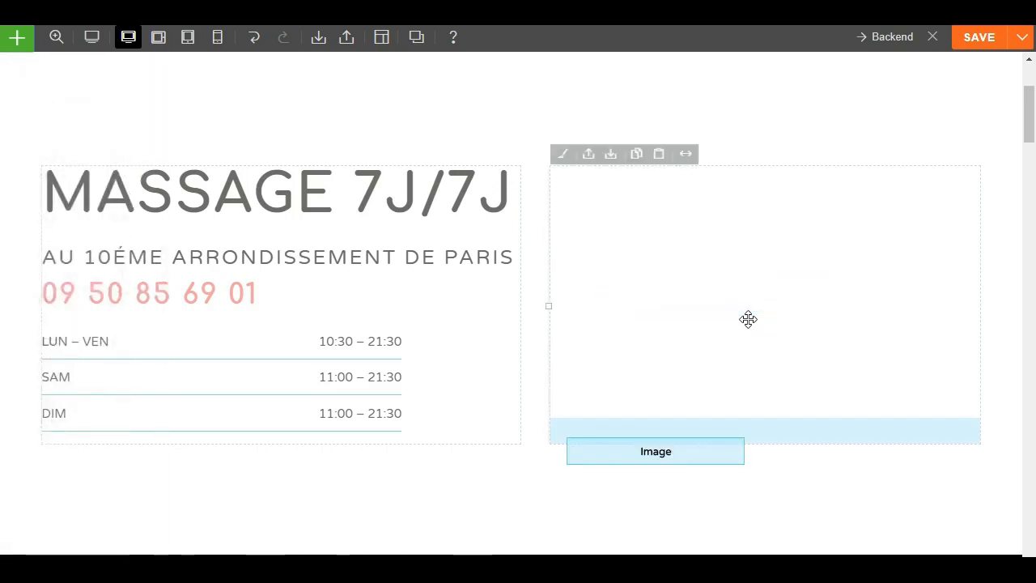
Set the new Image module's image URL to the copied Ning Ning logo address.
{"action": "left_click", "coordinate": [753, 231]}
{"action": "key", "text": "ctrl+a"}
{"action": "key", "text": "ctrl+v"}
Set the logo image width to 200 px and try the Auto fullwidth image option on and off.
{"action": "left_click_drag", "start_coordinate": [779, 126], "coordinate": [353, 91]}
{"action": "left_click", "coordinate": [190, 324]}
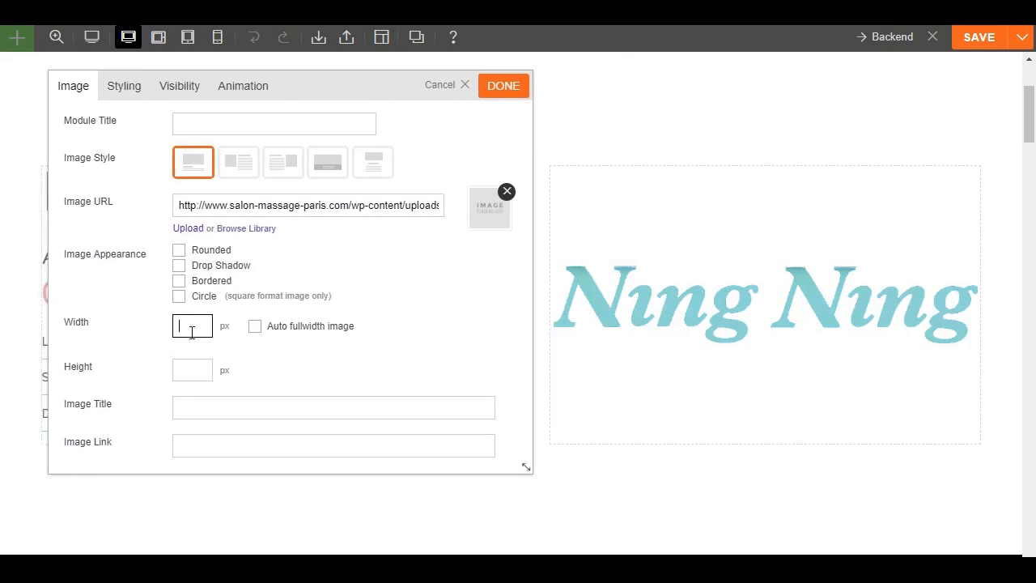
{"action": "type", "text": "200"}
{"action": "left_click", "coordinate": [299, 347]}
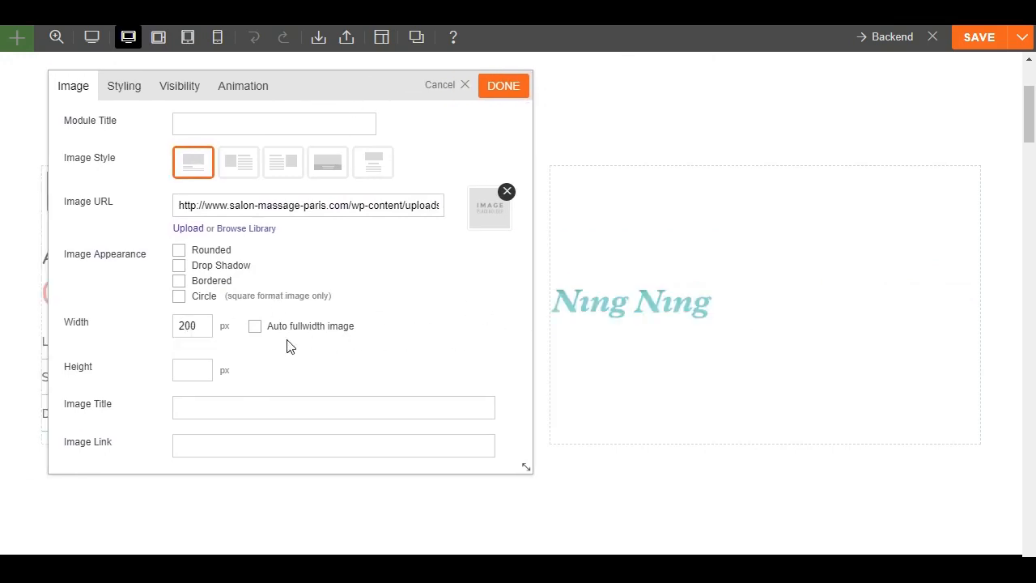
{"action": "left_click", "coordinate": [254, 327]}
{"action": "left_click", "coordinate": [255, 328]}
Try the Right Center and Center Center background positions on the NING NING row, ending on Center Bottom.
{"action": "scroll", "coordinate": [366, 352], "scroll_direction": "down", "scroll_amount": 3}
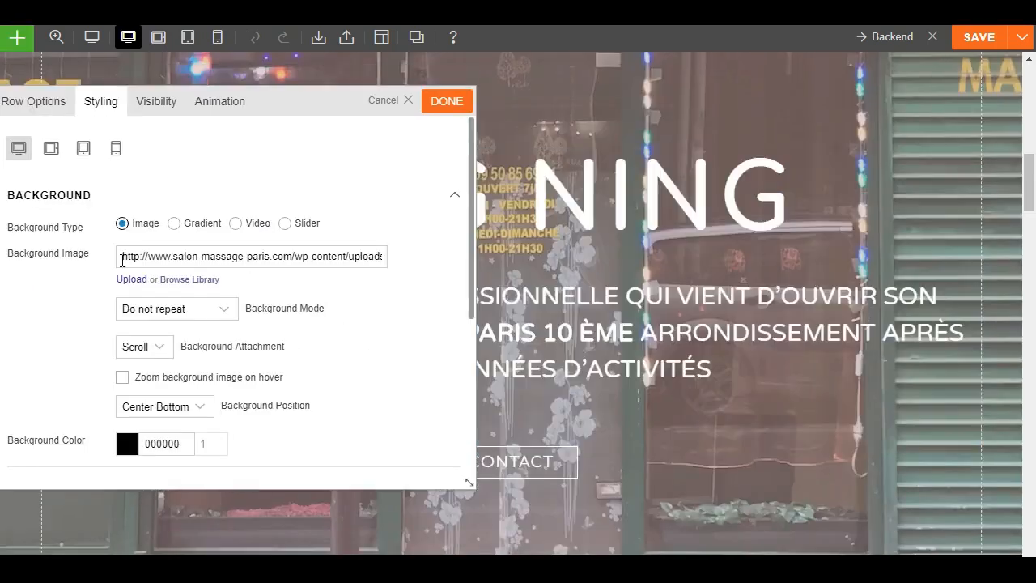
{"action": "scroll", "coordinate": [121, 260], "scroll_direction": "down", "scroll_amount": 1}
{"action": "left_click", "coordinate": [159, 325]}
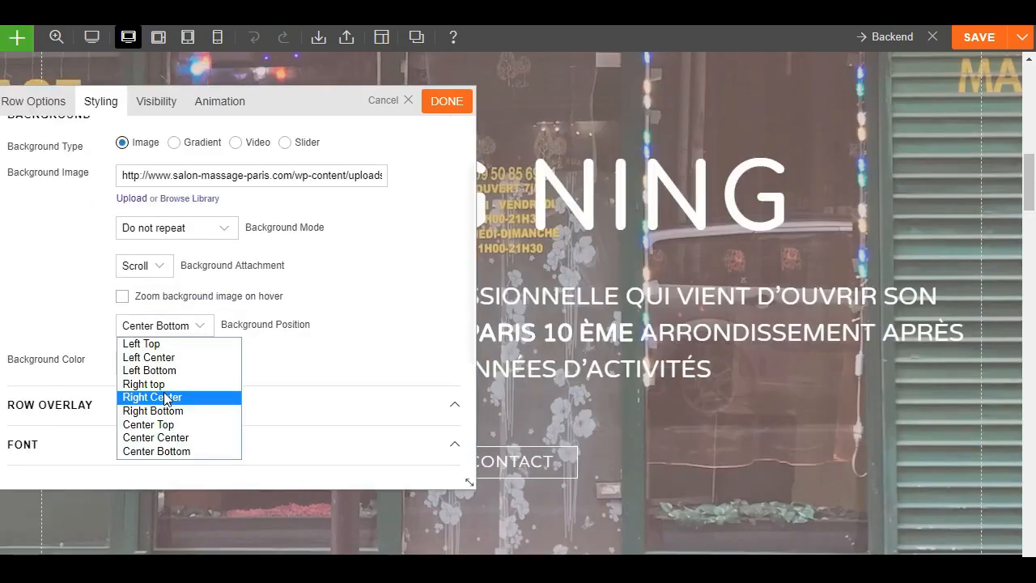
{"action": "left_click", "coordinate": [165, 397]}
{"action": "left_click", "coordinate": [164, 439]}
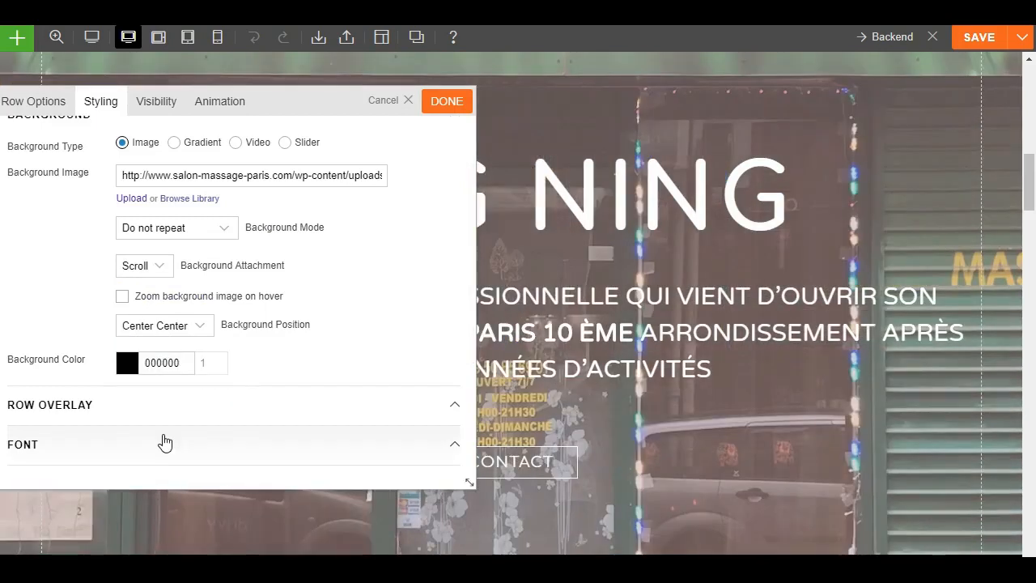
{"action": "left_click", "coordinate": [162, 325]}
{"action": "left_click", "coordinate": [173, 455]}
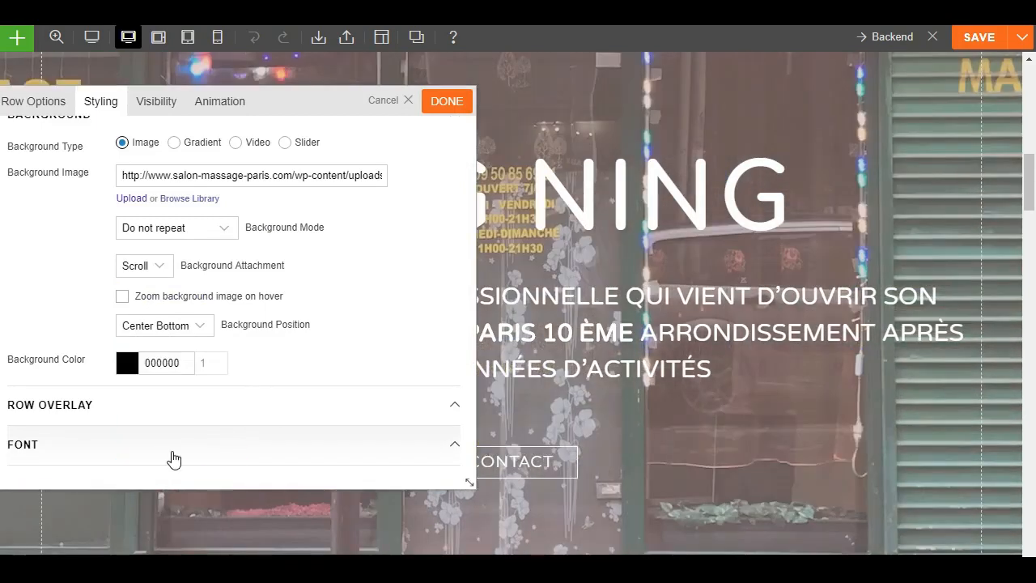
Give the NING NING row a red color overlay, #b32230, at about 0.70 opacity.
{"action": "scroll", "coordinate": [339, 230], "scroll_direction": "down", "scroll_amount": 2}
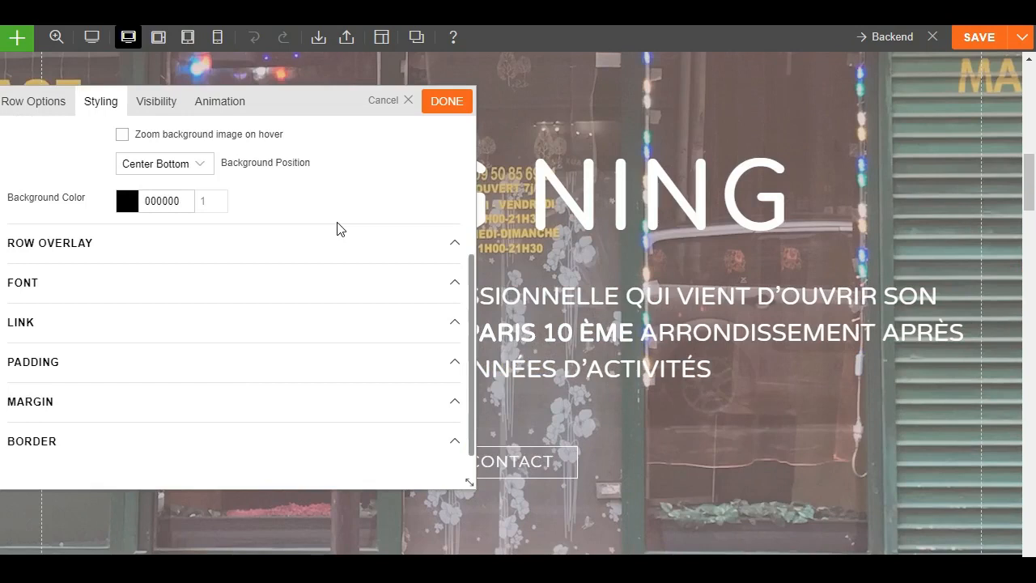
{"action": "left_click", "coordinate": [302, 243]}
{"action": "left_click", "coordinate": [130, 307]}
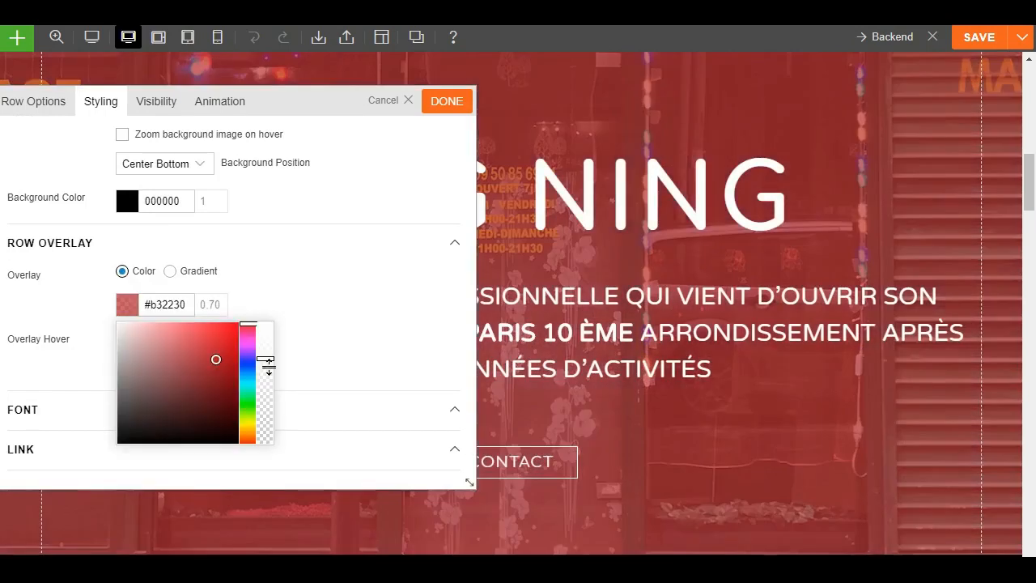
{"action": "left_click_drag", "start_coordinate": [267, 390], "coordinate": [268, 365]}
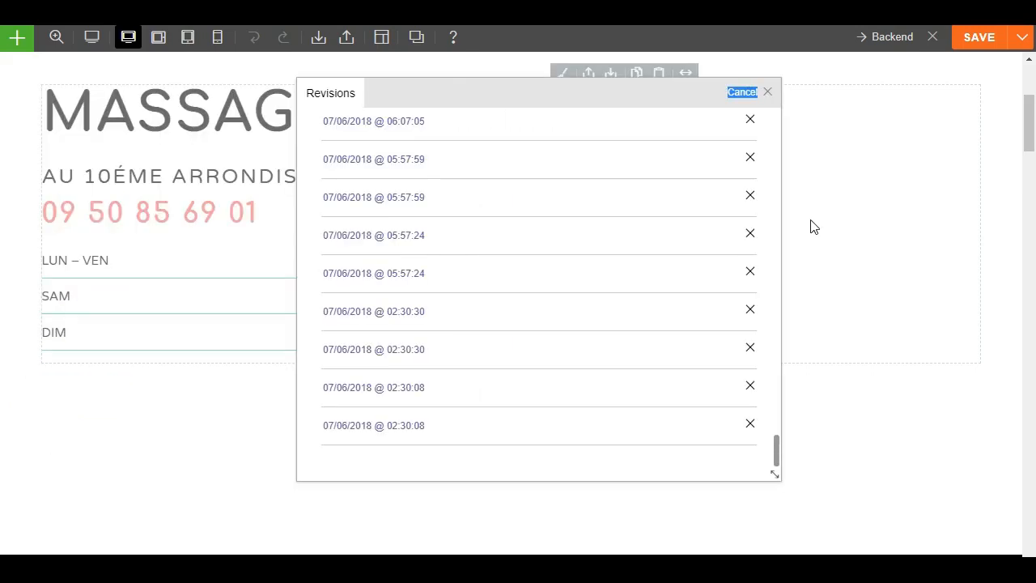
Review the Header Design options in the Accueil page settings and check the page's header on the live site.
{"action": "left_click", "coordinate": [720, 223]}
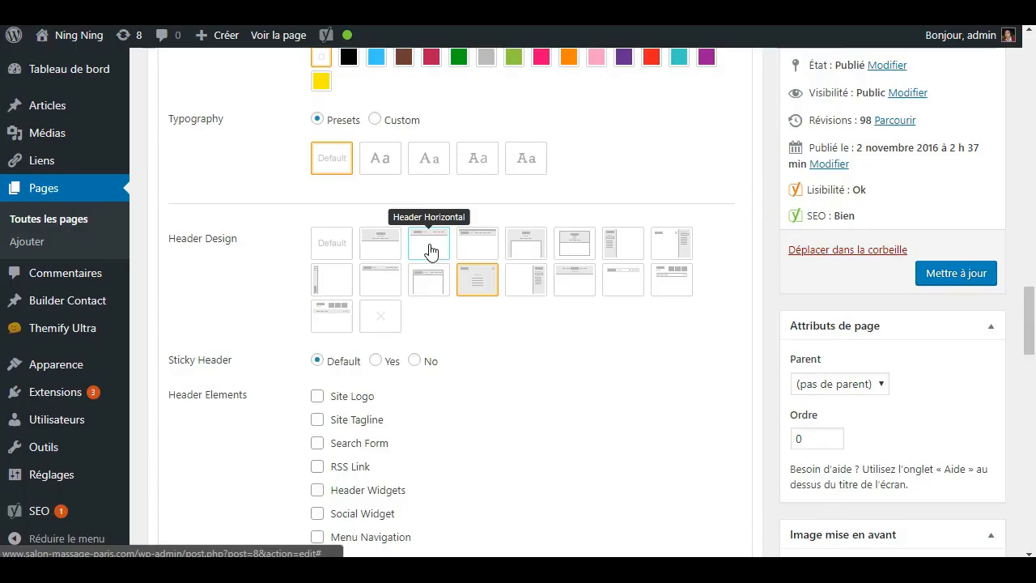
{"action": "scroll", "coordinate": [666, 334], "scroll_direction": "up", "scroll_amount": 10}
{"action": "scroll", "coordinate": [410, 81], "scroll_direction": "up", "scroll_amount": 4}
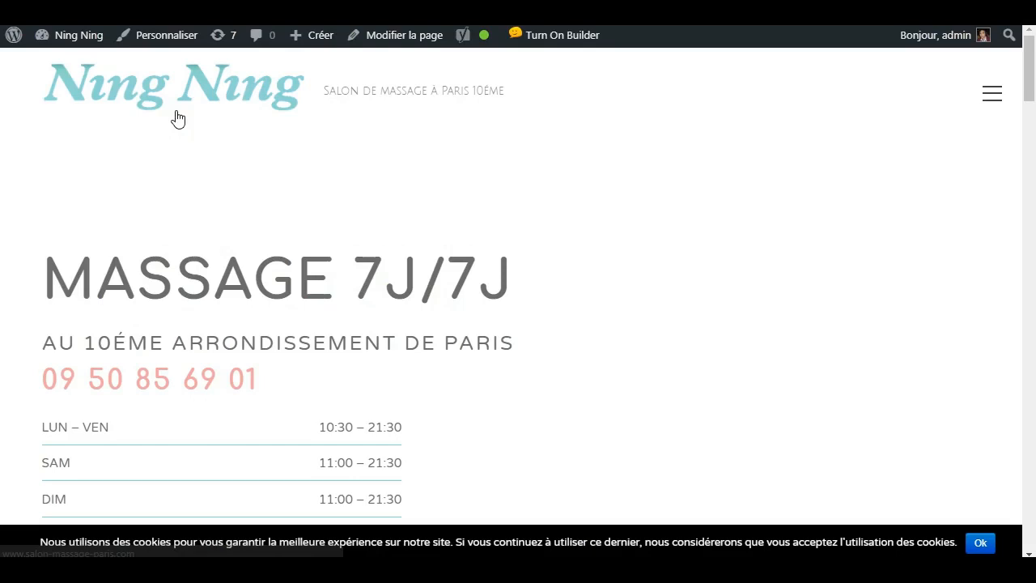
{"action": "left_click", "coordinate": [178, 119]}
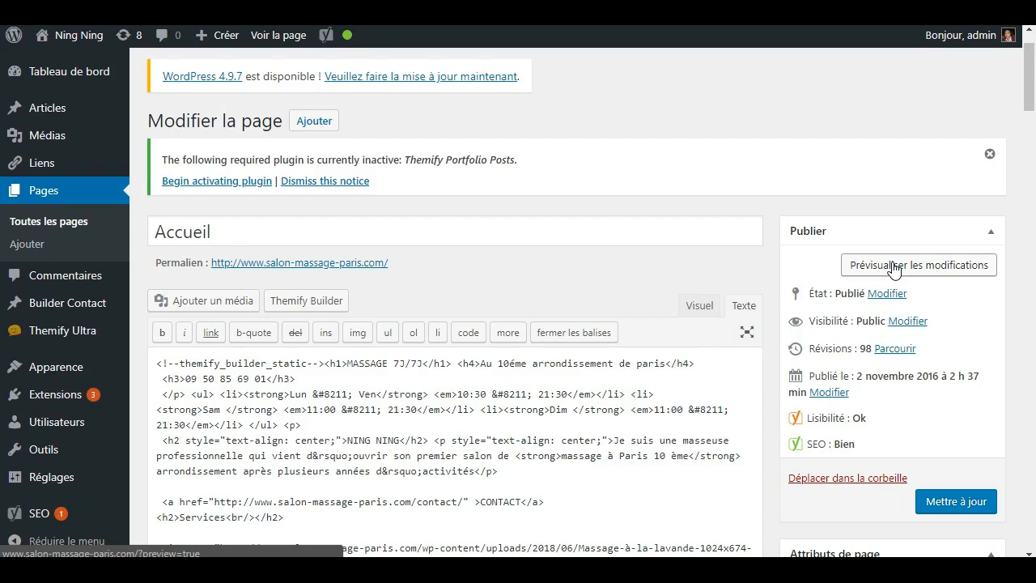
{"action": "scroll", "coordinate": [458, 251], "scroll_direction": "down", "scroll_amount": 1}
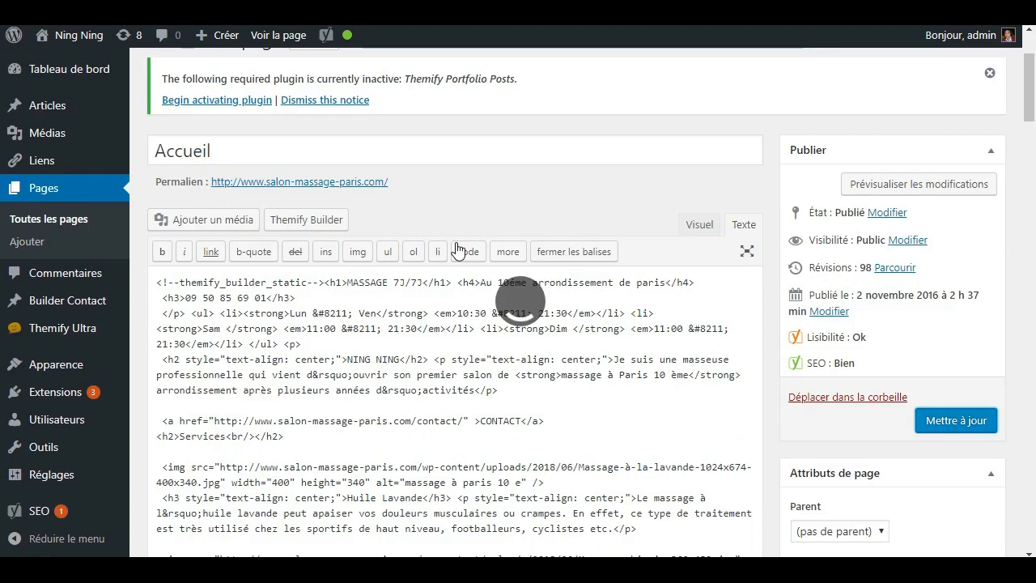
{"action": "scroll", "coordinate": [453, 251], "scroll_direction": "down", "scroll_amount": 3}
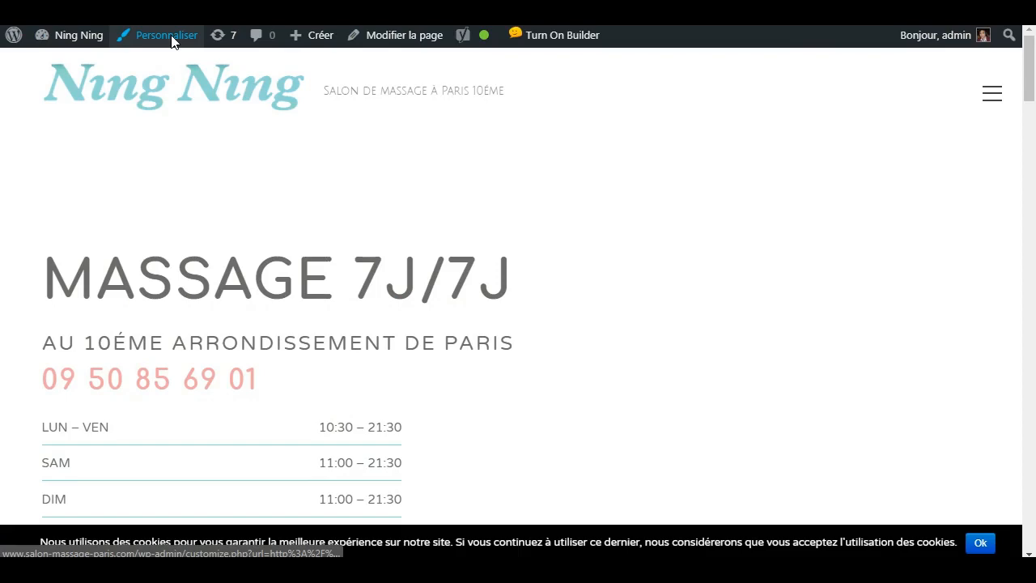
Open the Site Logo options under Site Logo & Tagline in the site customizer.
{"action": "left_click", "coordinate": [172, 39]}
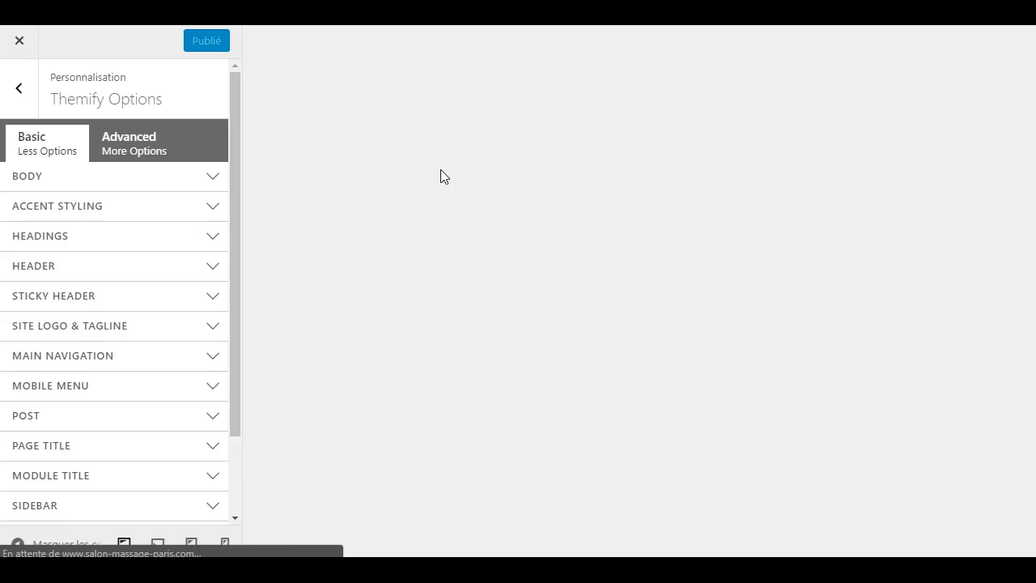
{"action": "scroll", "coordinate": [202, 239], "scroll_direction": "down", "scroll_amount": 1}
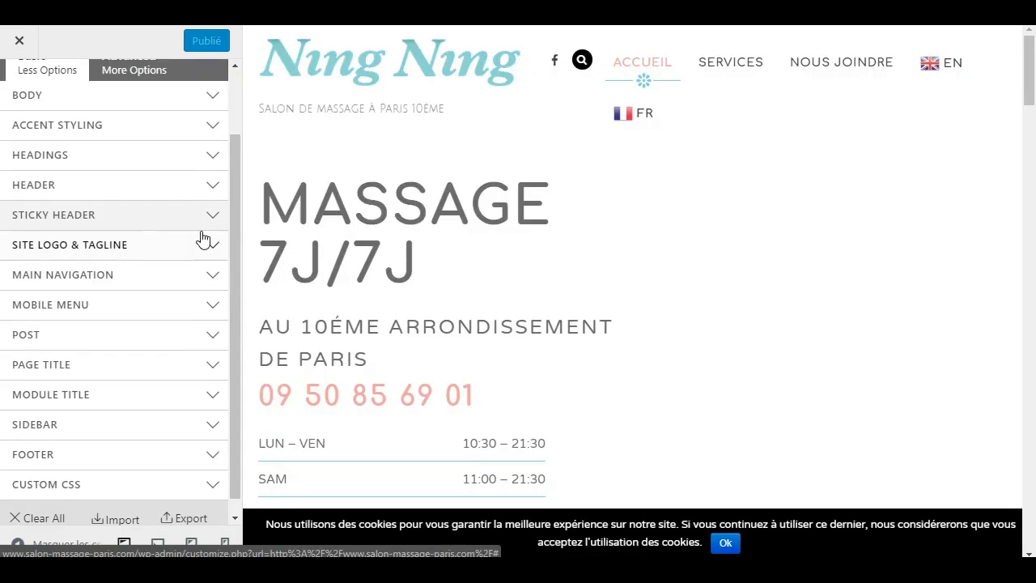
{"action": "left_click", "coordinate": [202, 241]}
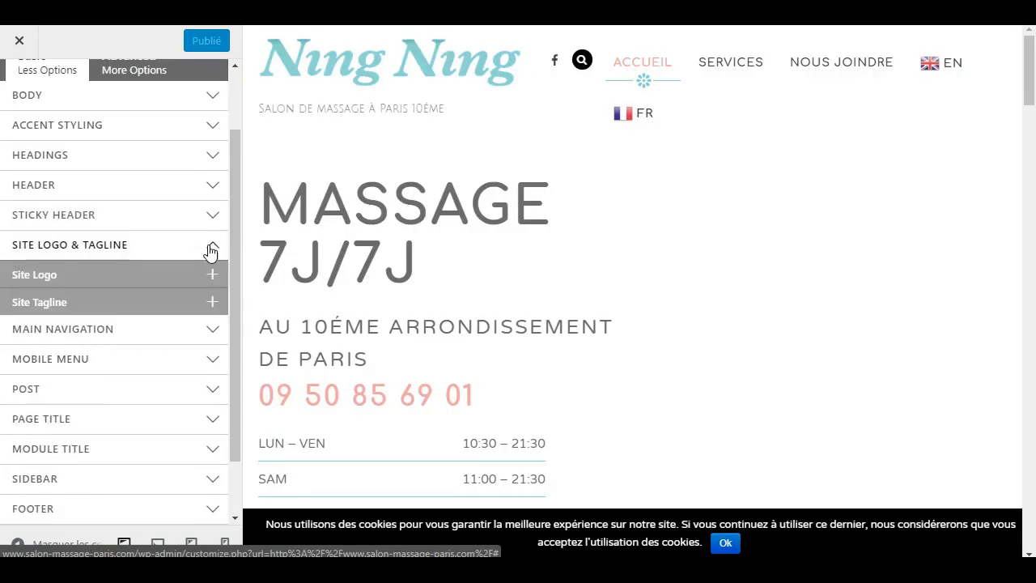
{"action": "left_click", "coordinate": [122, 276]}
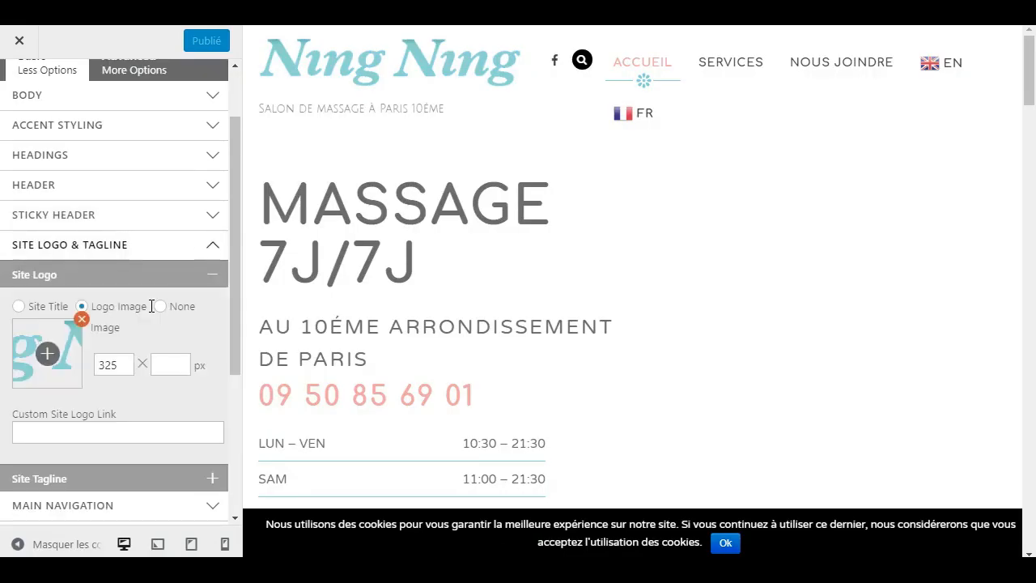